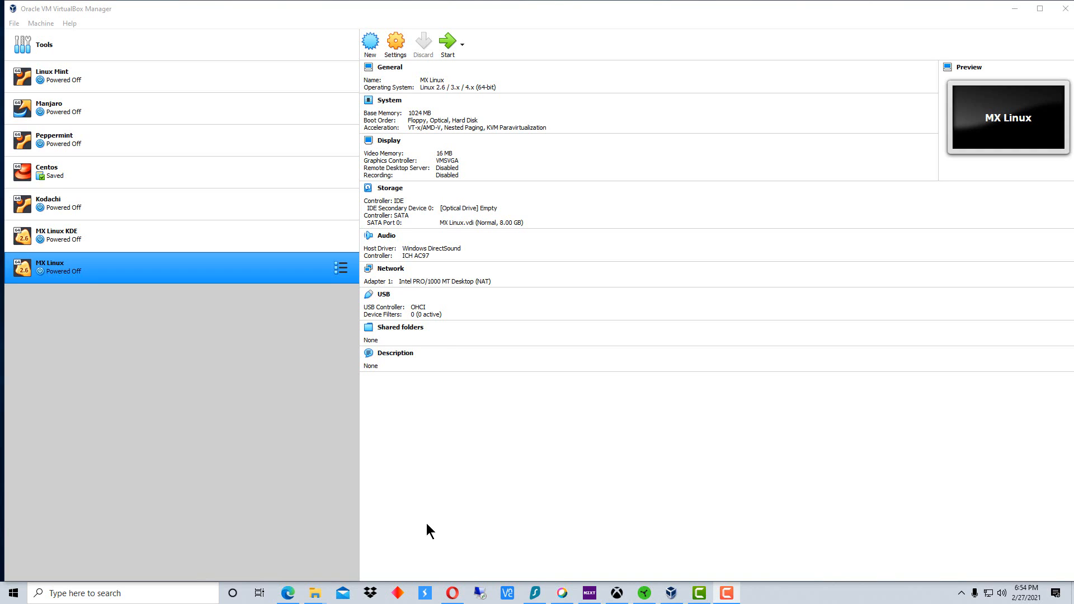
# Start a new virtual machine named Pop!_OS with type Linux and version Linux 2.6 / 3.x / 4.x (64-bit)
pyautogui.click(370, 44)
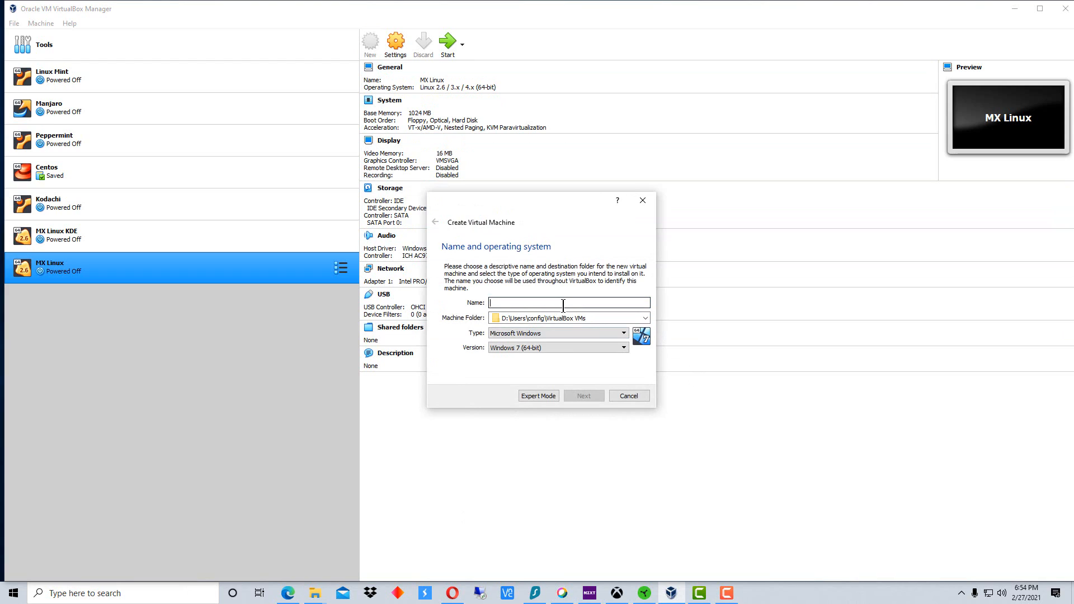
pyautogui.write('Po')
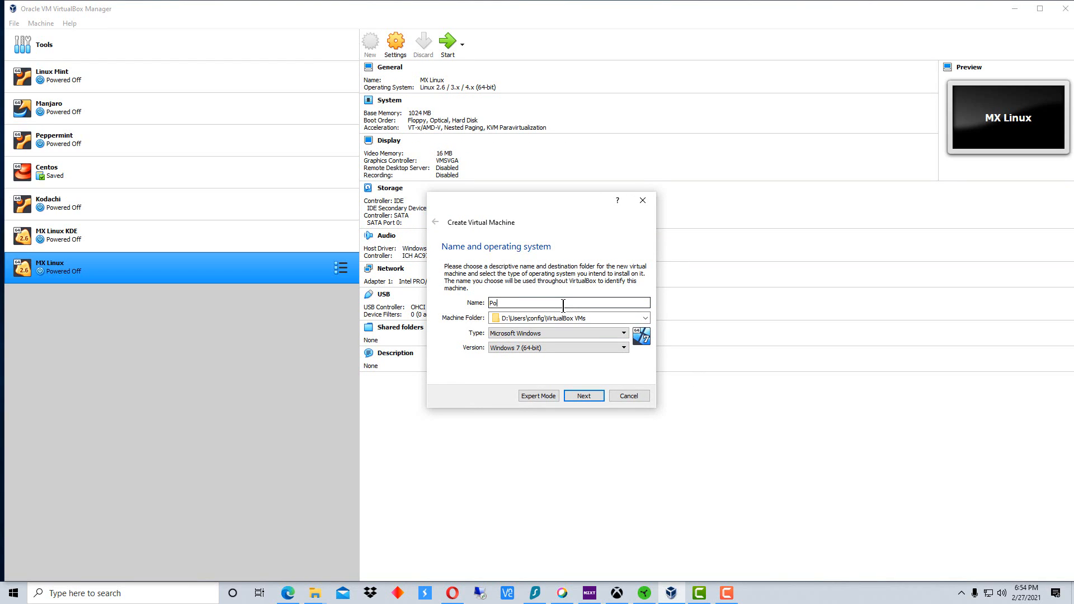
pyautogui.write('p!_OS')
pyautogui.click(594, 334)
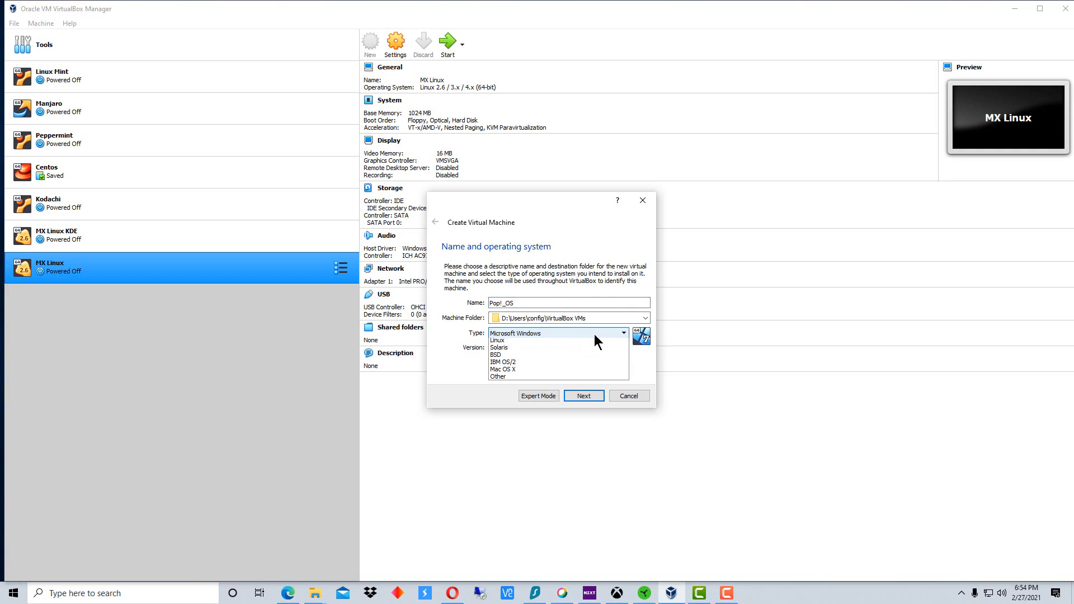
pyautogui.click(569, 350)
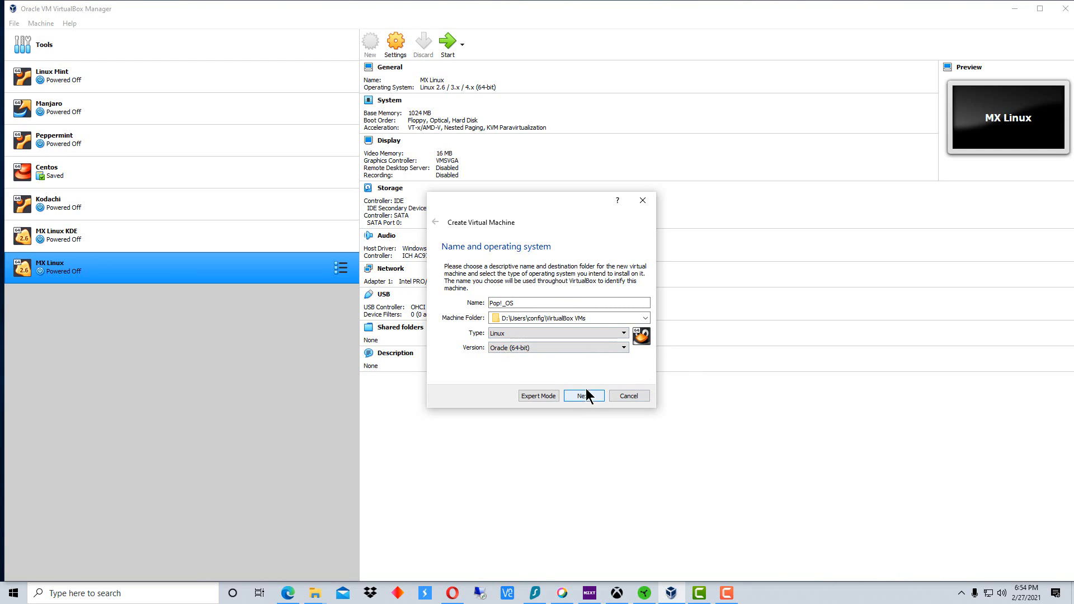
pyautogui.click(592, 348)
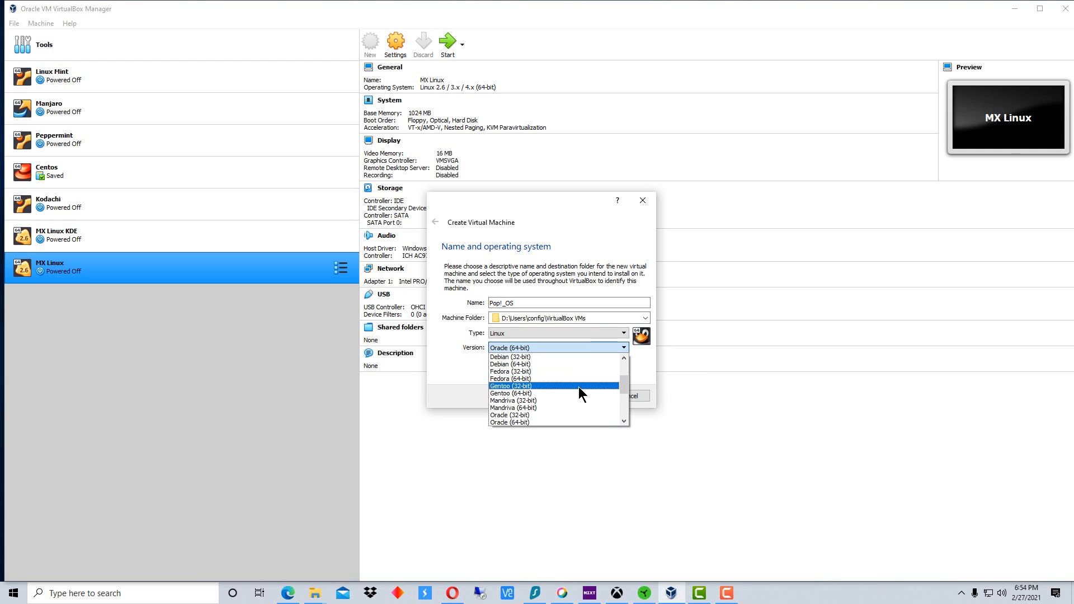
pyautogui.moveTo(625, 383); pyautogui.dragTo(623, 364)
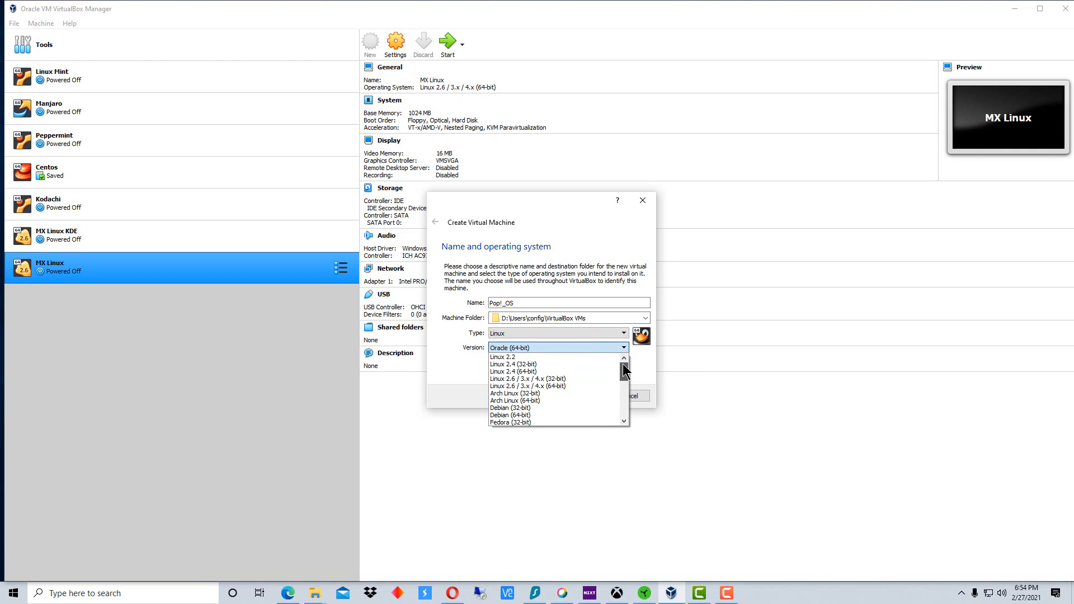
pyautogui.click(570, 385)
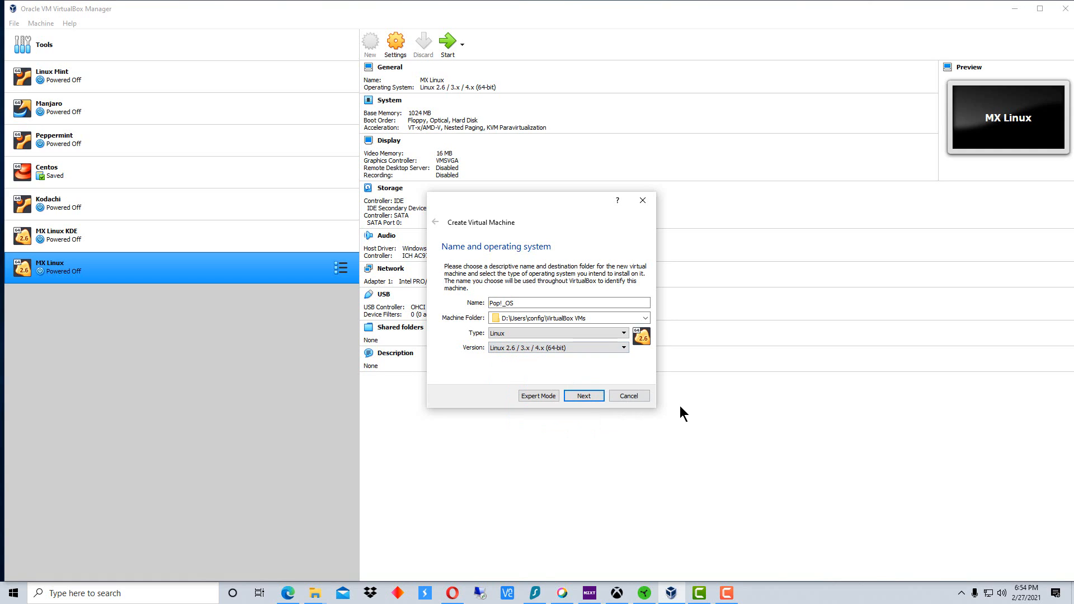
pyautogui.click(582, 395)
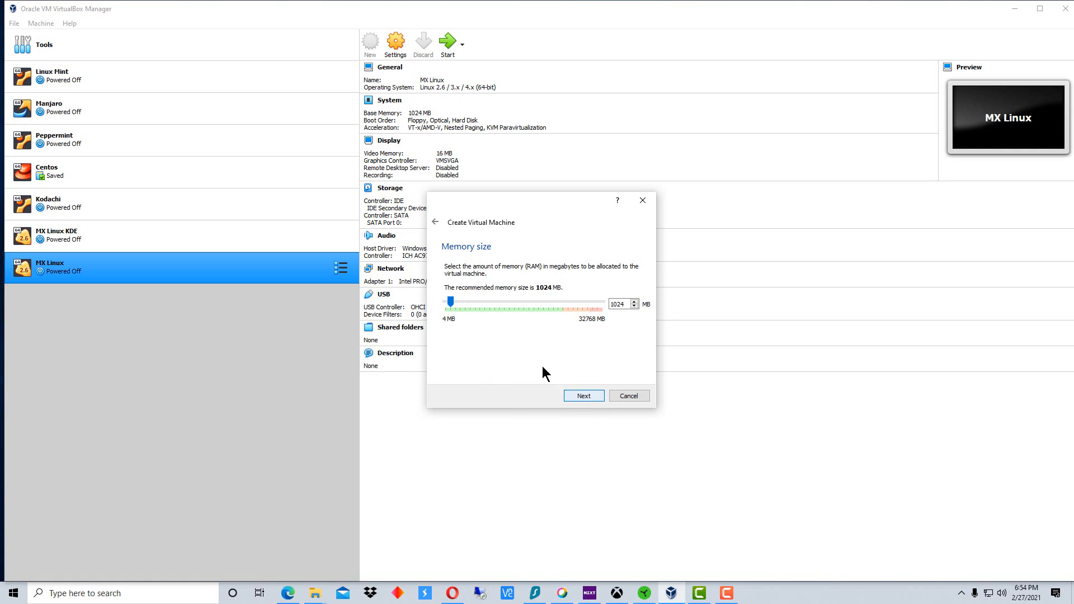
# Allocate 4096 MB of memory to the new virtual machine
pyautogui.click(472, 301)
pyautogui.click(485, 301)
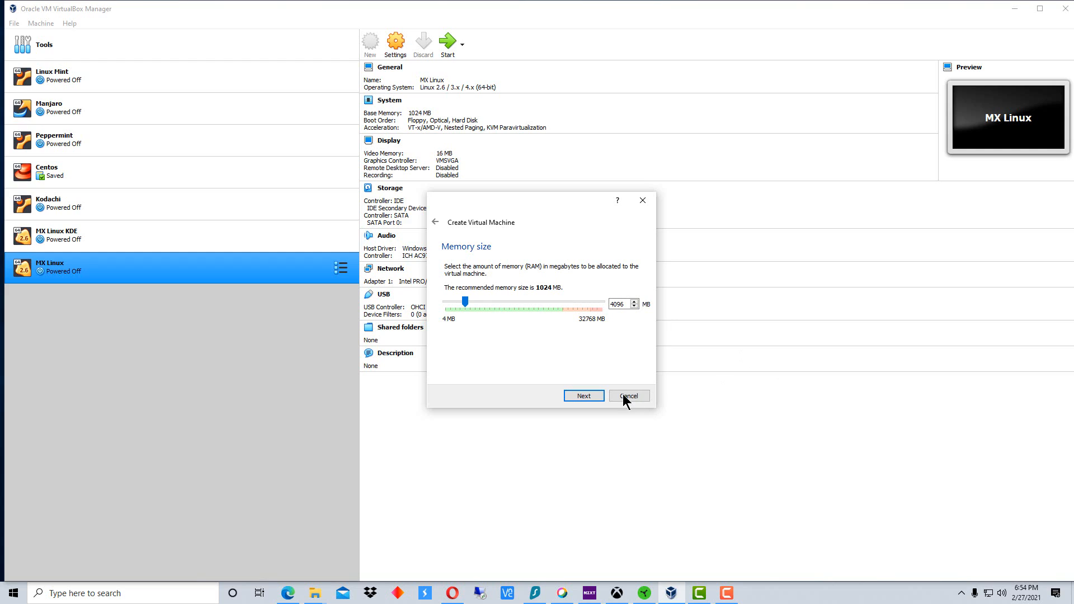
pyautogui.click(594, 397)
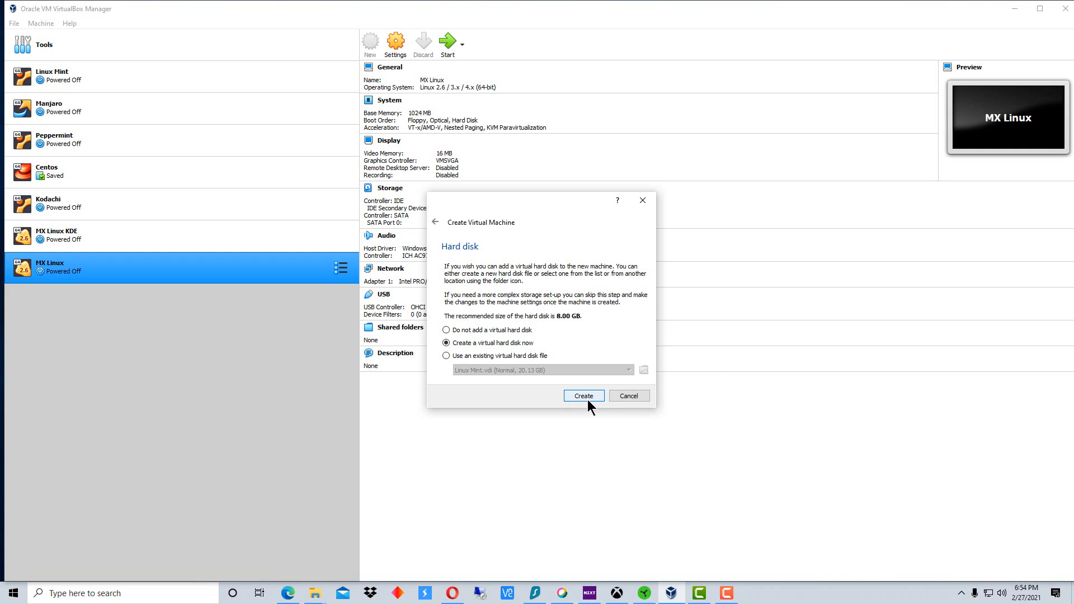
# Create a dynamically allocated VDI virtual hard disk of 20 GB for the machine
pyautogui.click(583, 396)
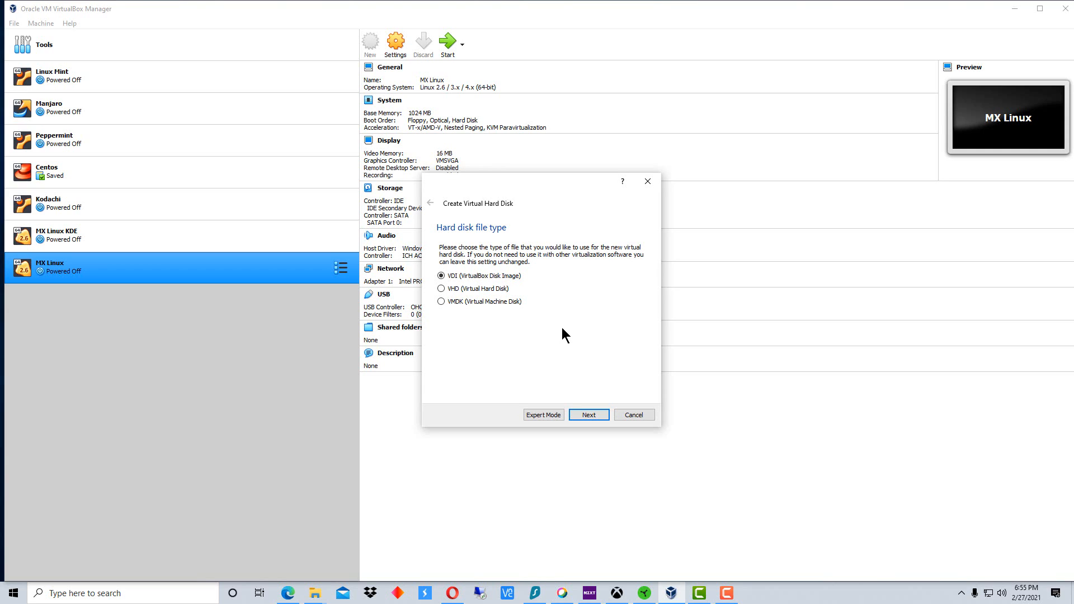
pyautogui.click(588, 415)
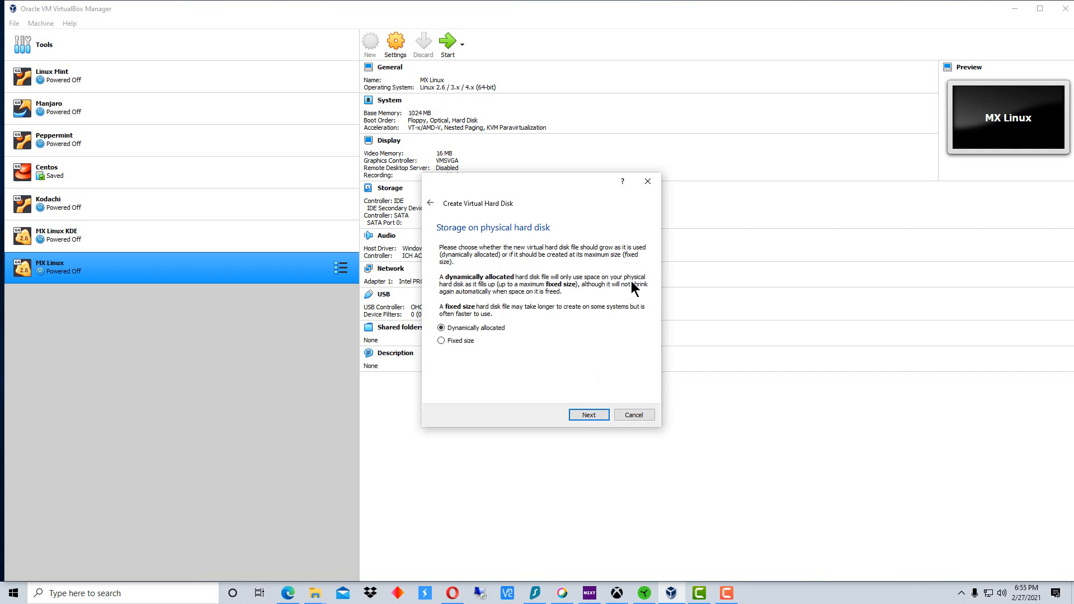
pyautogui.click(589, 417)
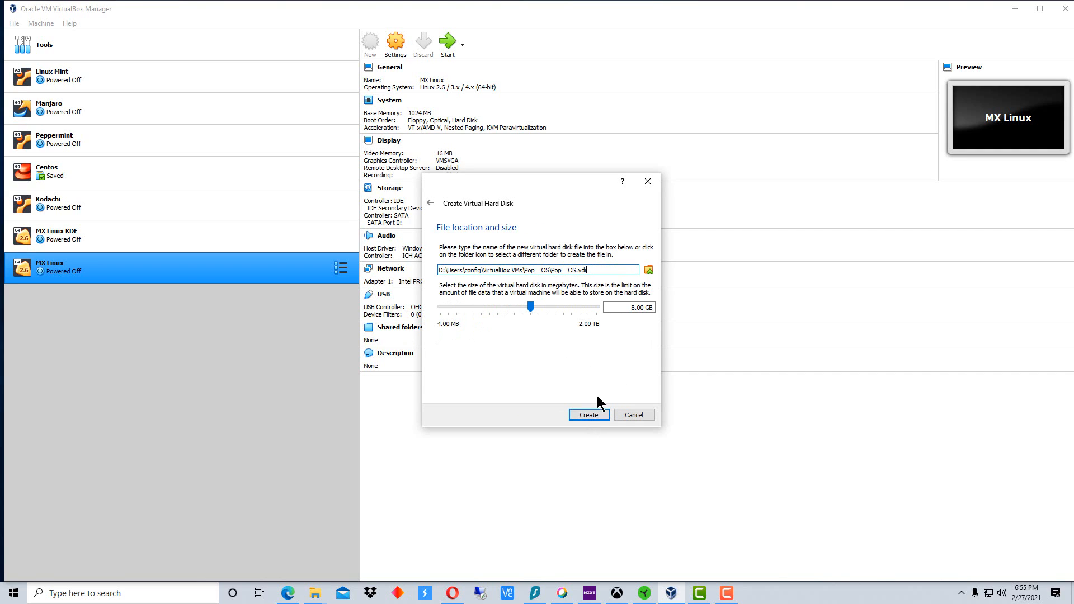
pyautogui.click(555, 305)
pyautogui.click(555, 306)
pyautogui.click(544, 307)
pyautogui.moveTo(636, 307); pyautogui.dragTo(628, 306)
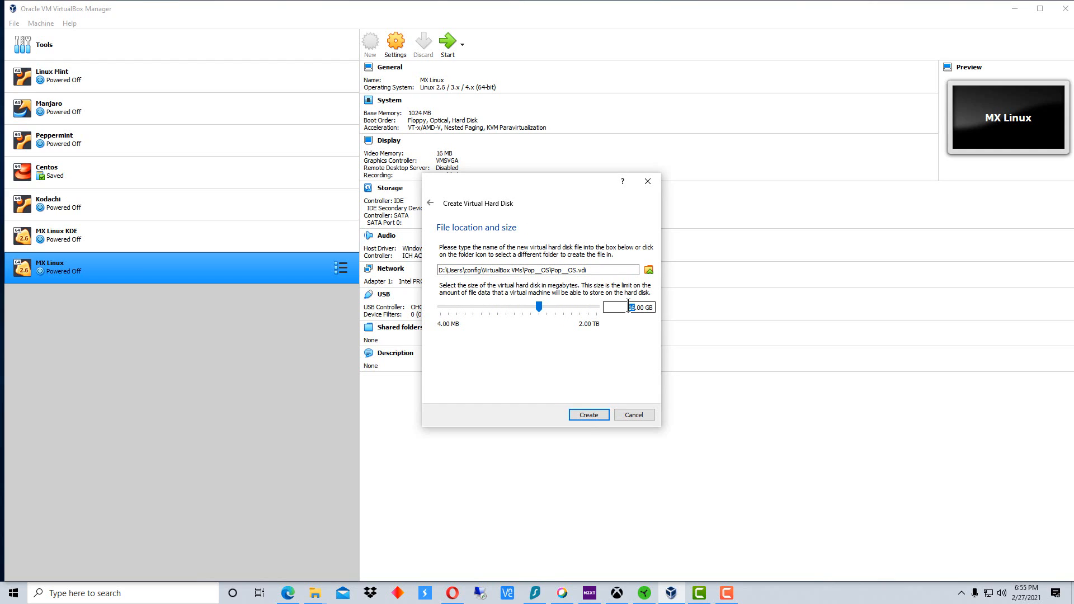
pyautogui.write('20')
pyautogui.click(589, 415)
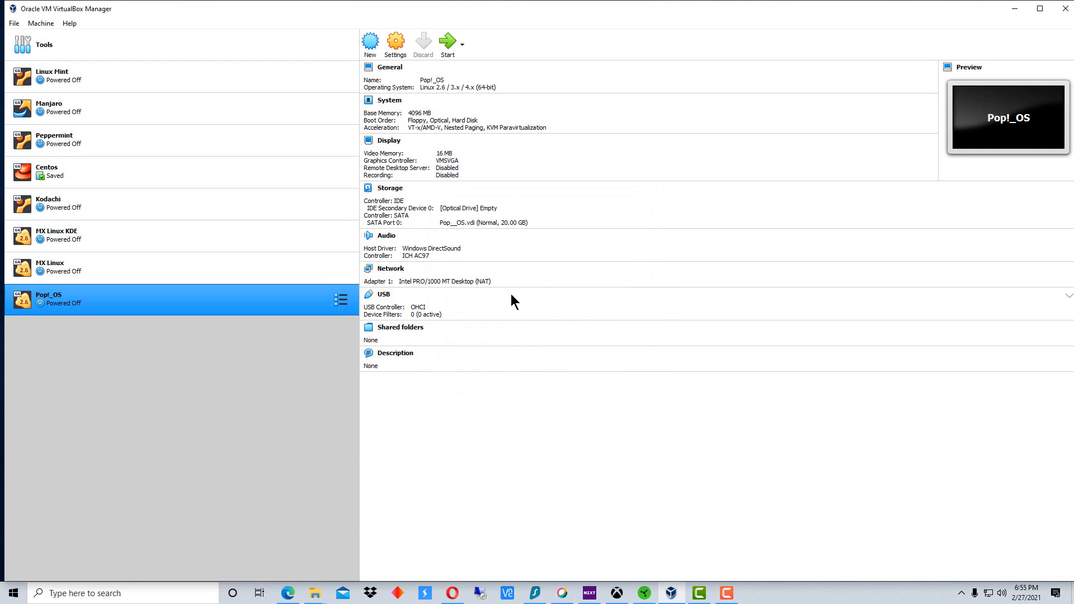
# Attach the disk image pop-os_20.10_amd64_nvidia_11.iso to the empty IDE optical drive of the Pop!_OS machine
pyautogui.click(396, 49)
pyautogui.click(407, 231)
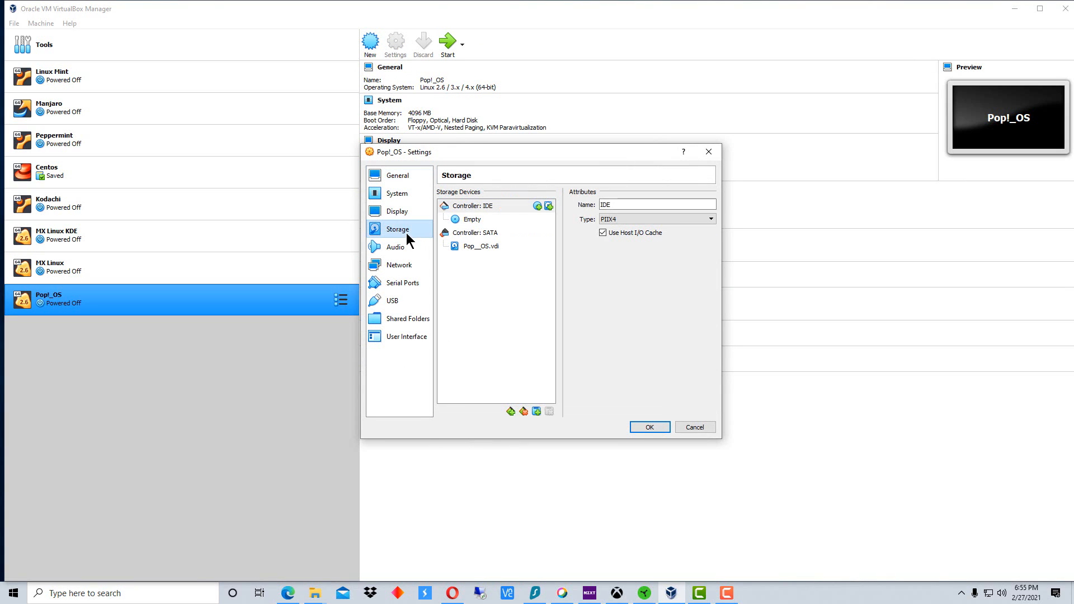
pyautogui.click(476, 220)
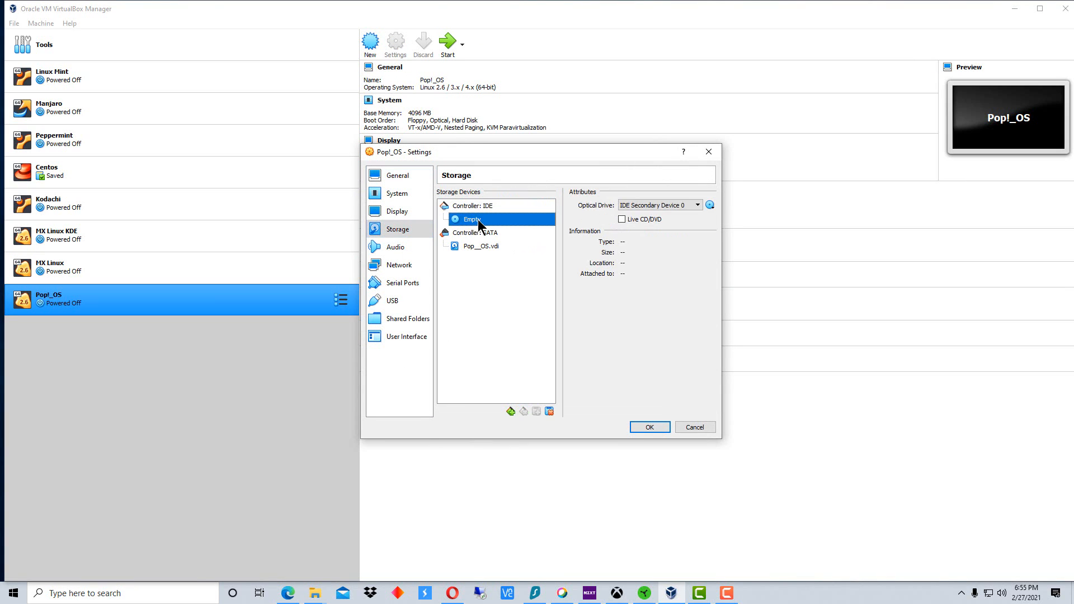
pyautogui.click(711, 205)
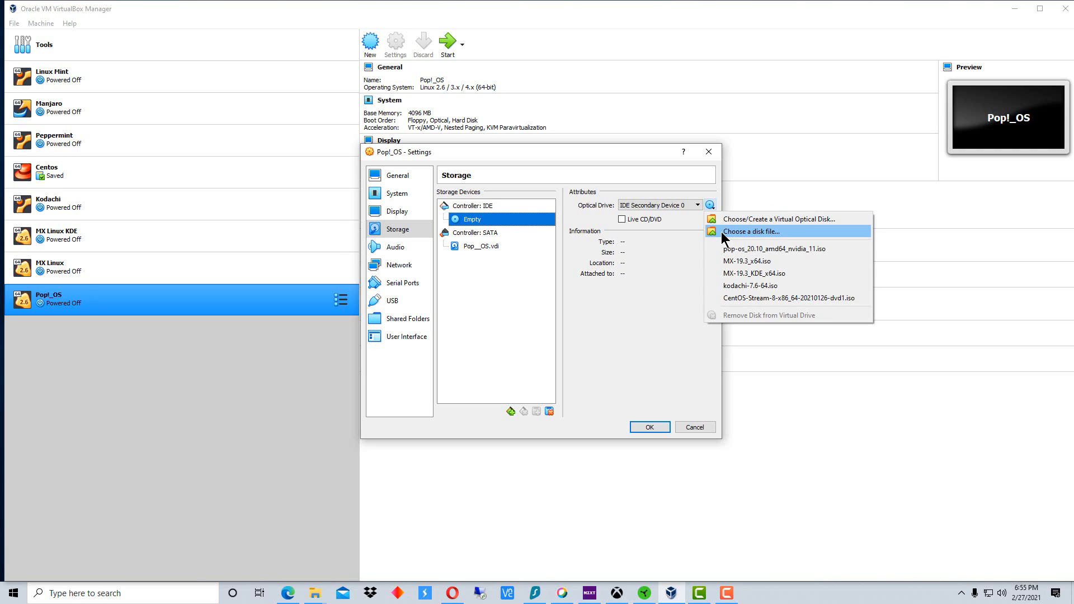
pyautogui.click(722, 233)
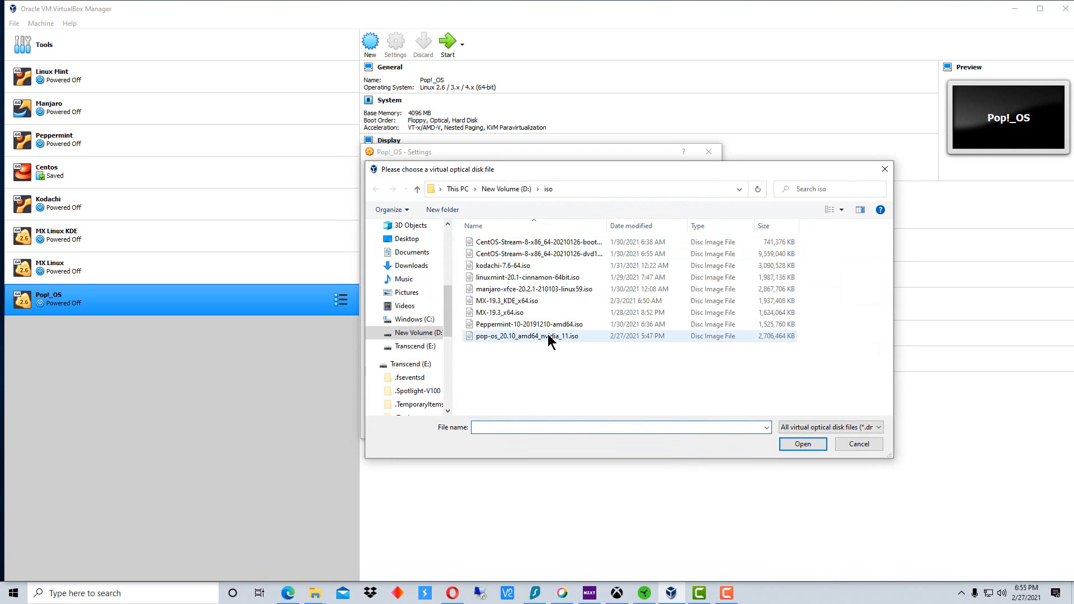
pyautogui.doubleClick(547, 336)
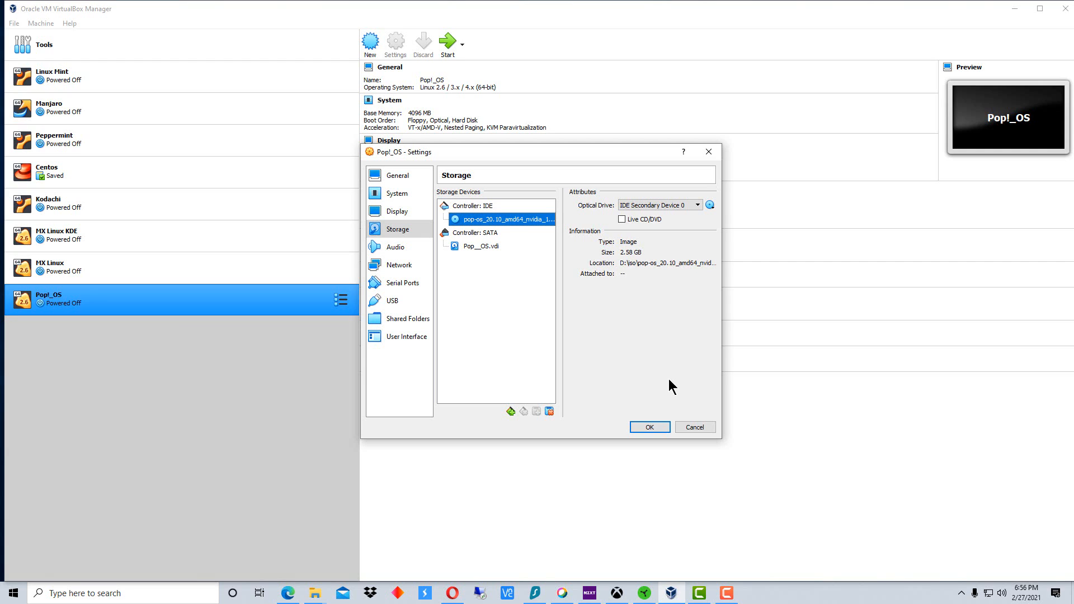
pyautogui.click(649, 427)
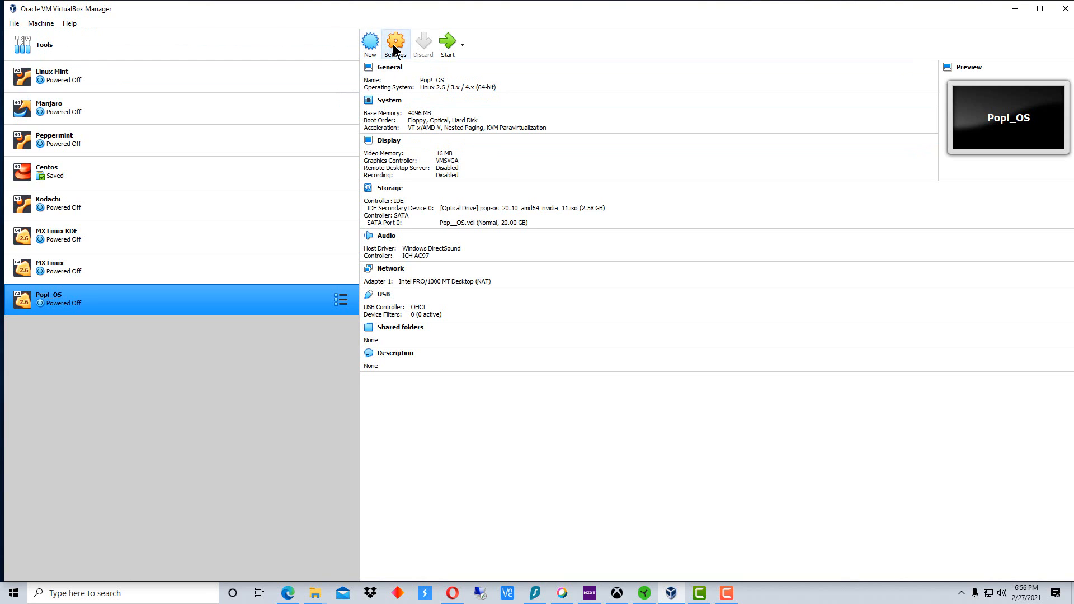
# Boot the Pop!_OS virtual machine and try the Activities overview on its live desktop
pyautogui.doubleClick(163, 300)
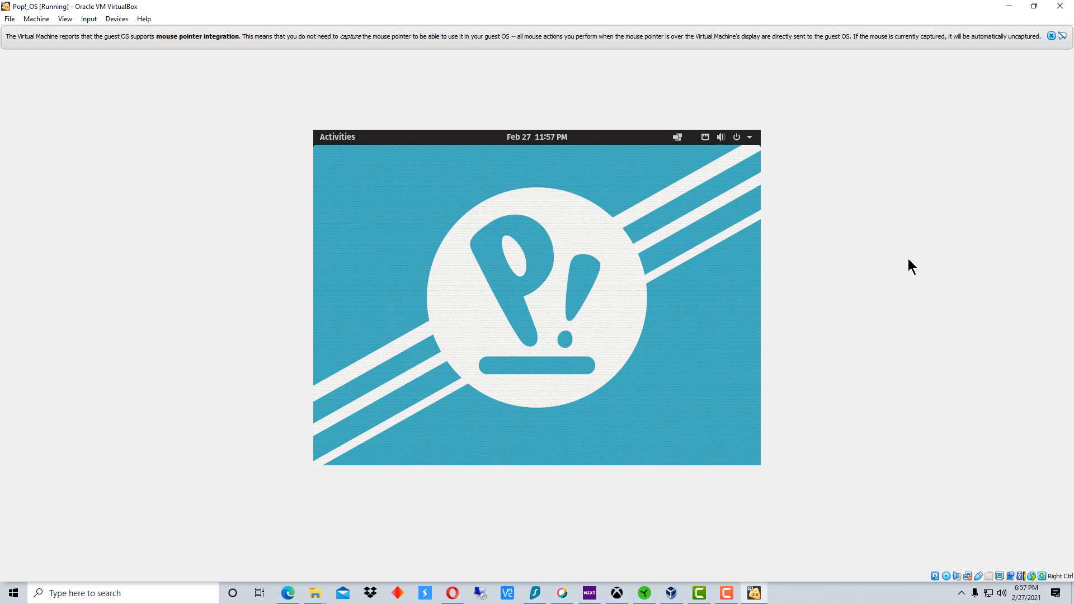
pyautogui.click(337, 137)
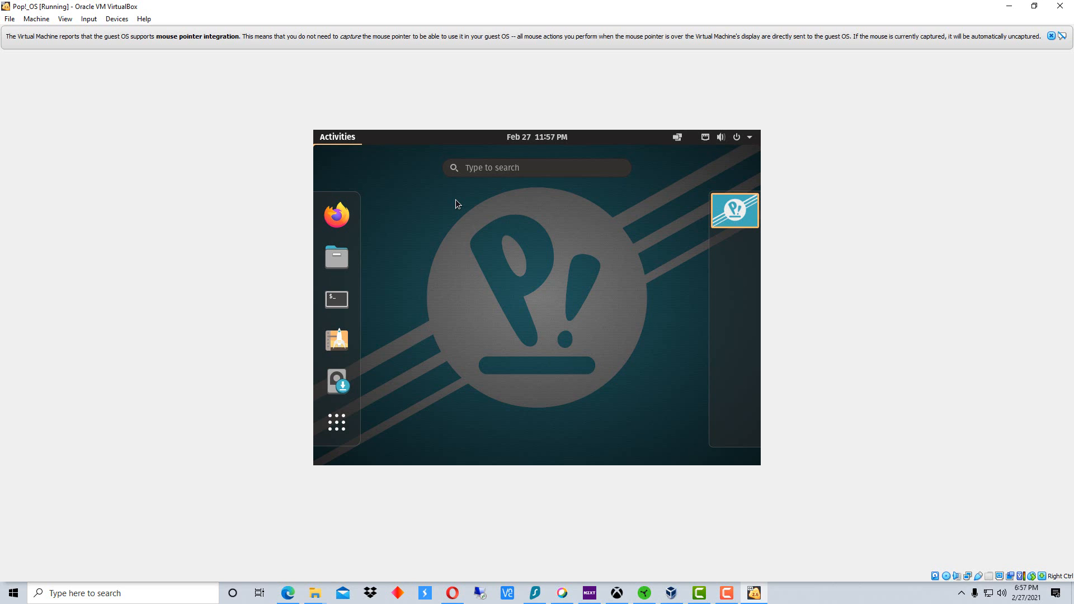
pyautogui.click(340, 137)
pyautogui.click(341, 136)
pyautogui.click(340, 138)
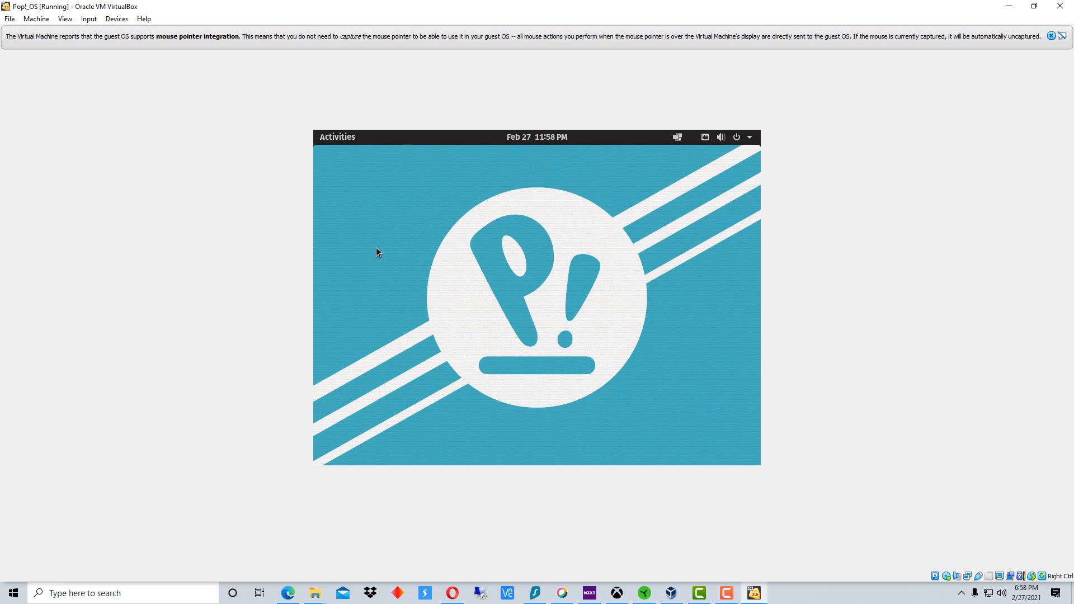
pyautogui.click(338, 138)
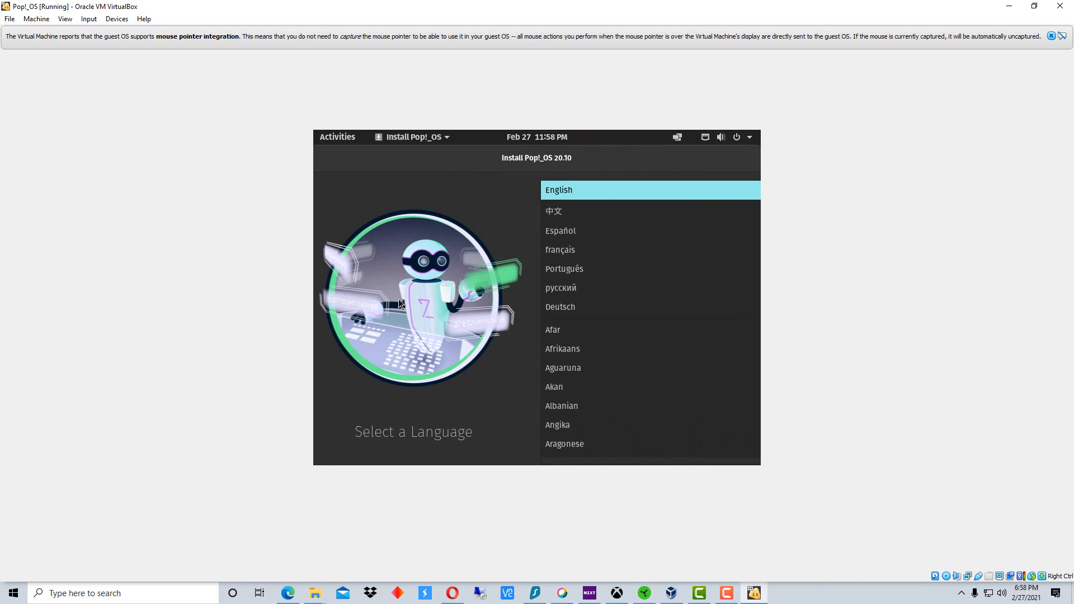
# Set the guest's display resolution to 1680 × 1050 (16:10), keep the change and dismiss the mouse integration notice
pyautogui.click(326, 139)
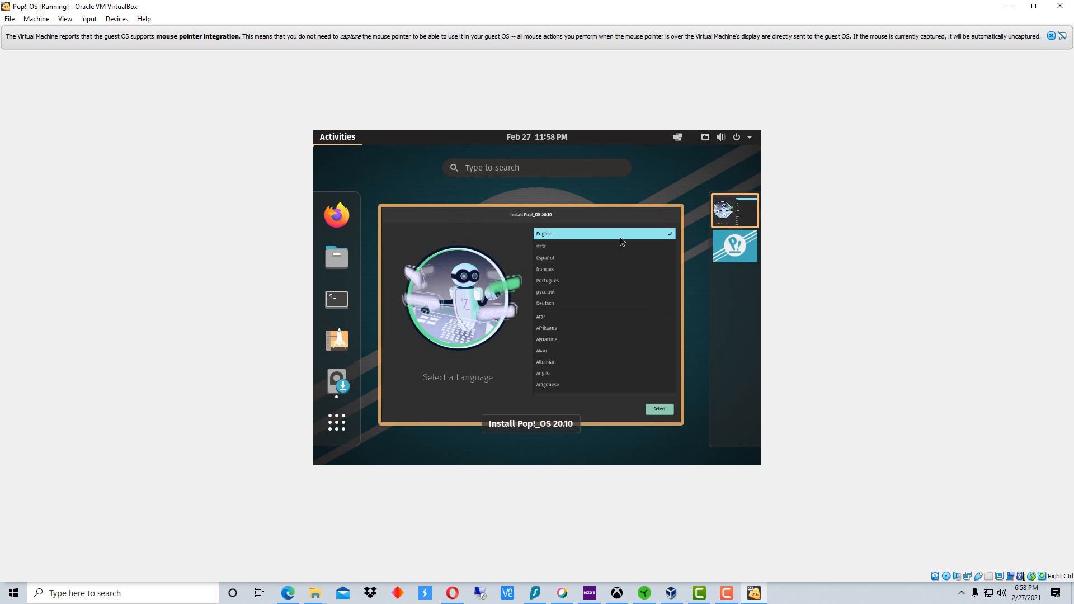
pyautogui.click(343, 426)
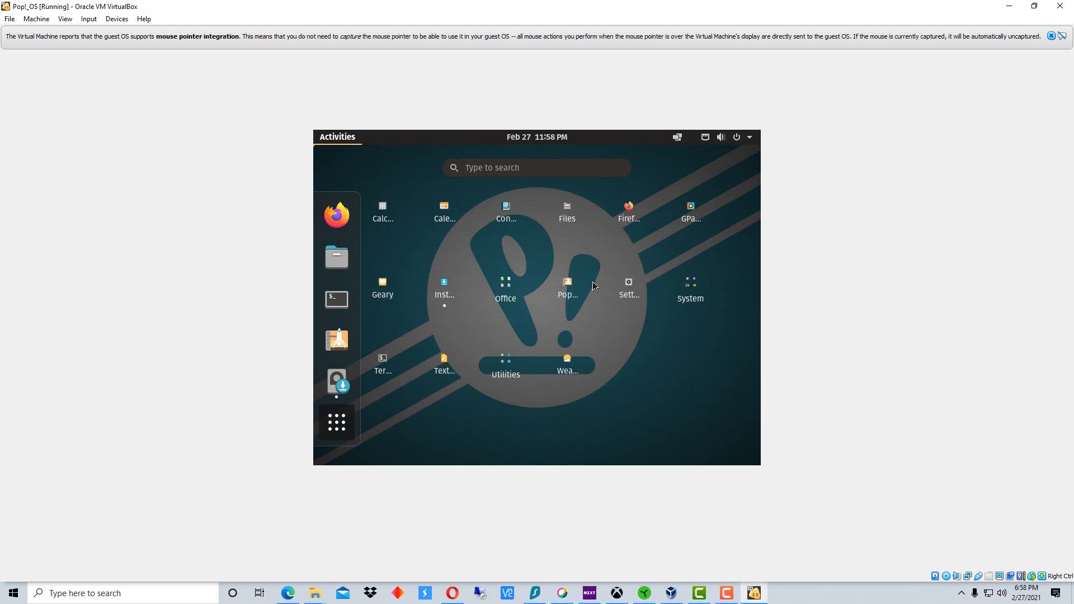
pyautogui.click(628, 299)
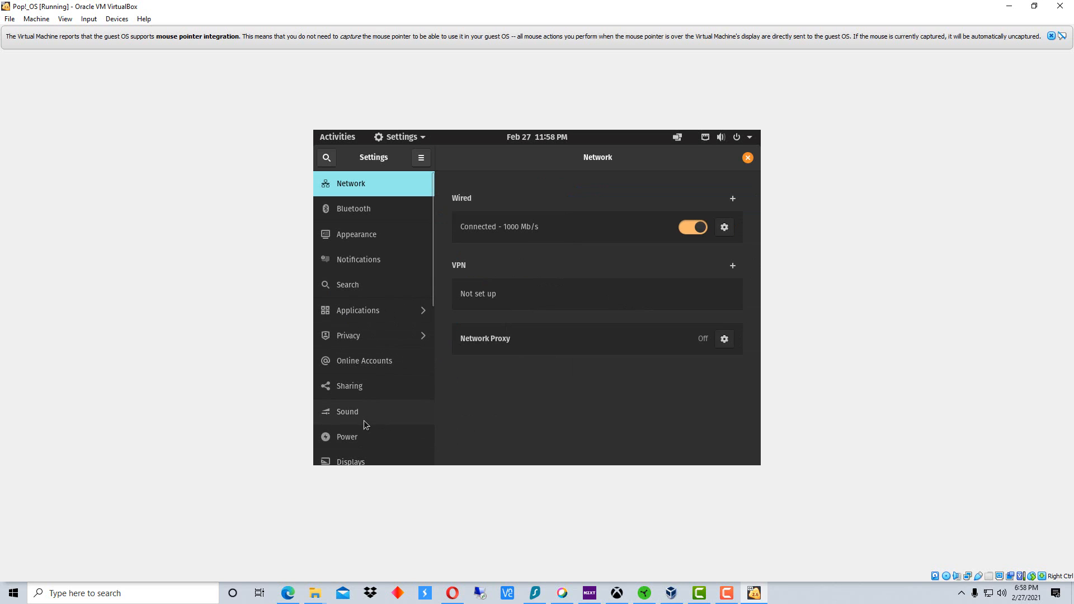
pyautogui.click(356, 456)
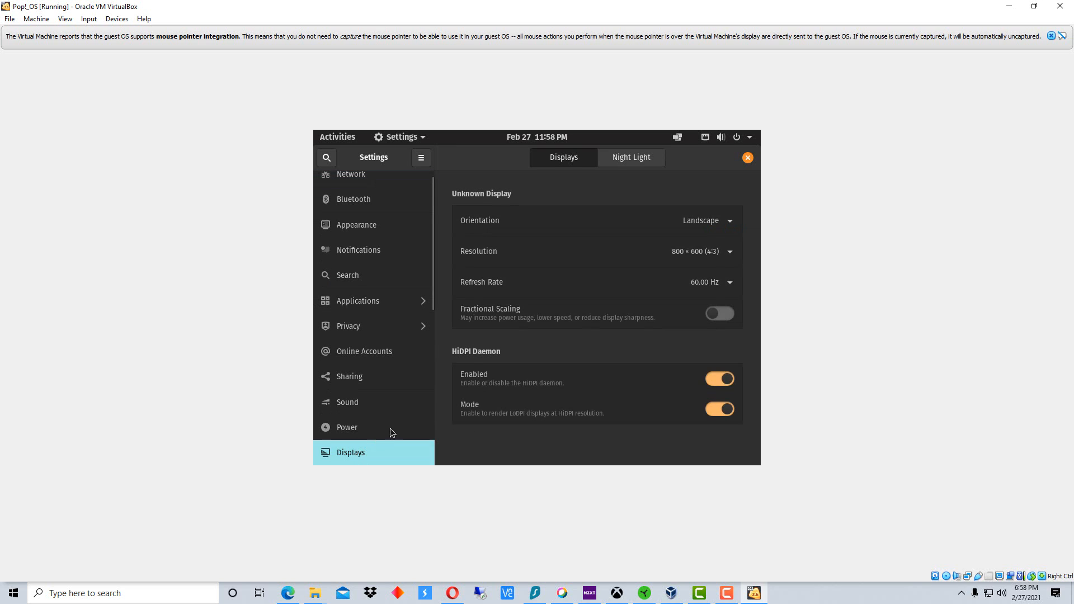
pyautogui.click(729, 256)
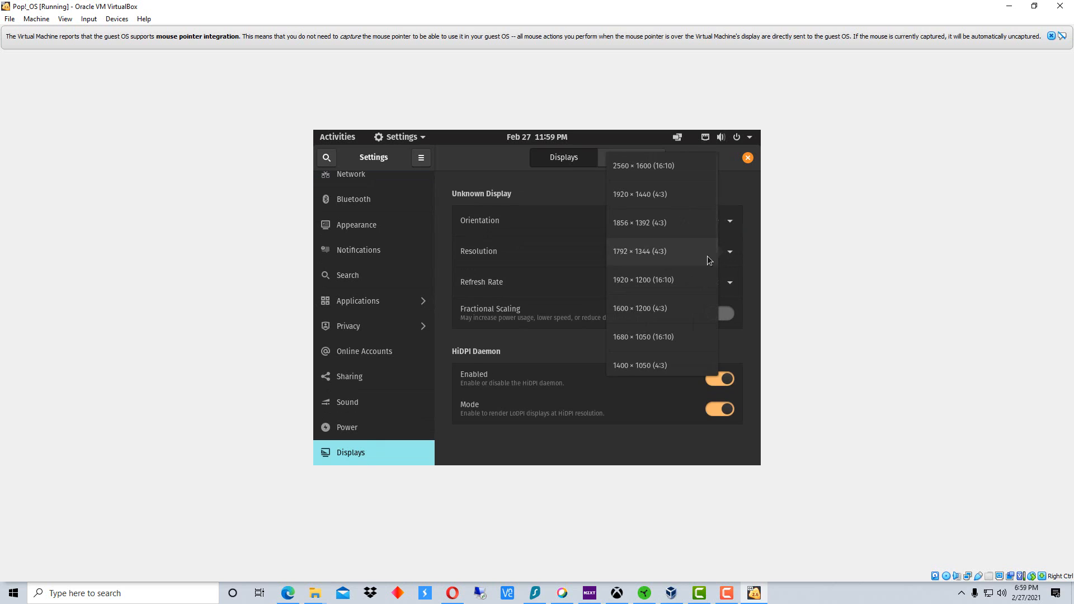
pyautogui.click(672, 339)
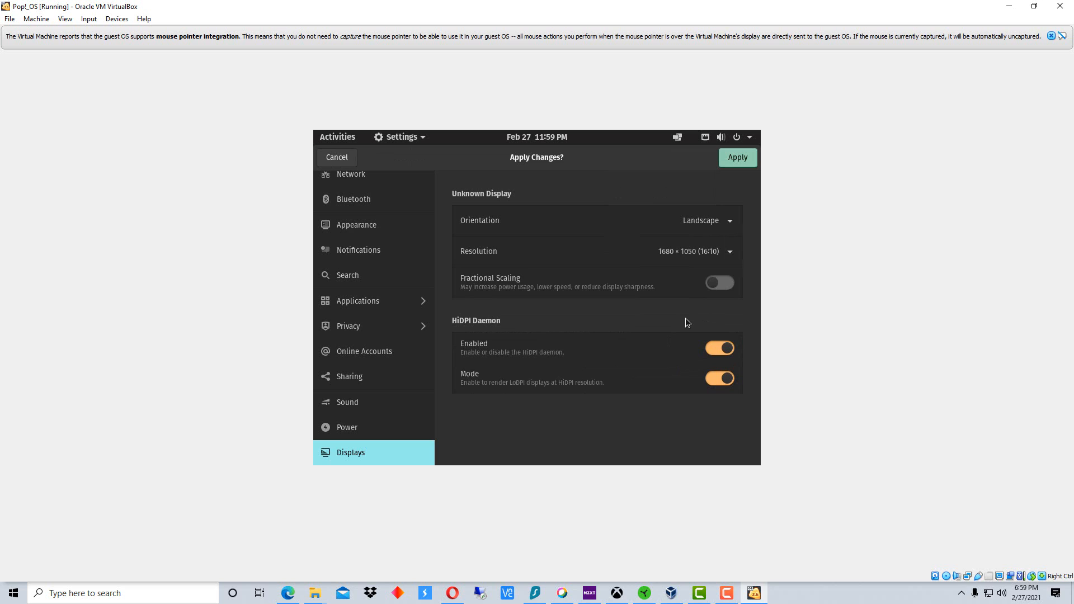
pyautogui.click(738, 159)
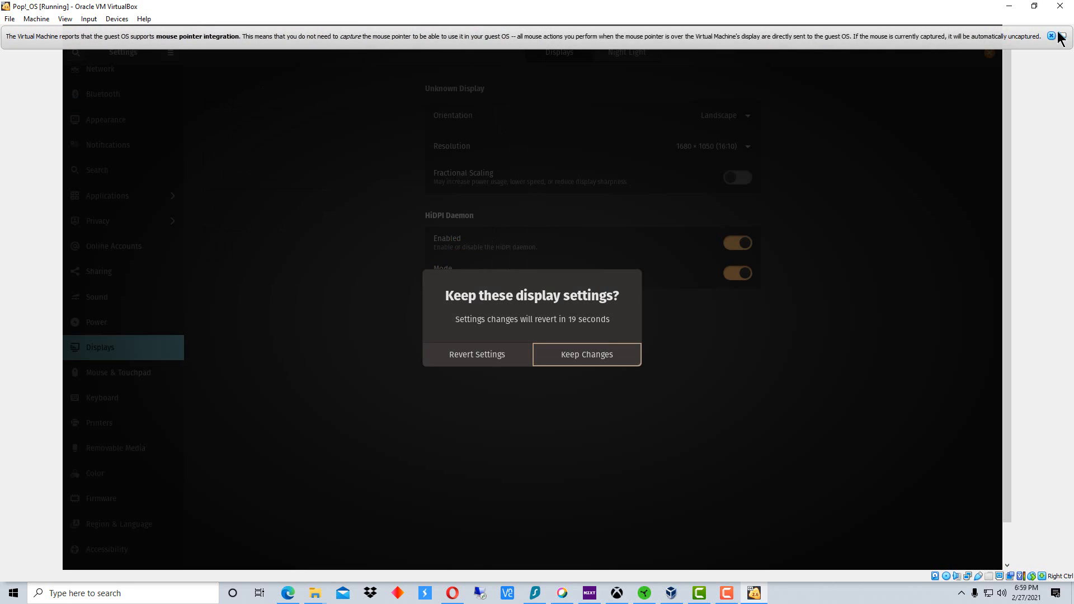
pyautogui.click(1052, 35)
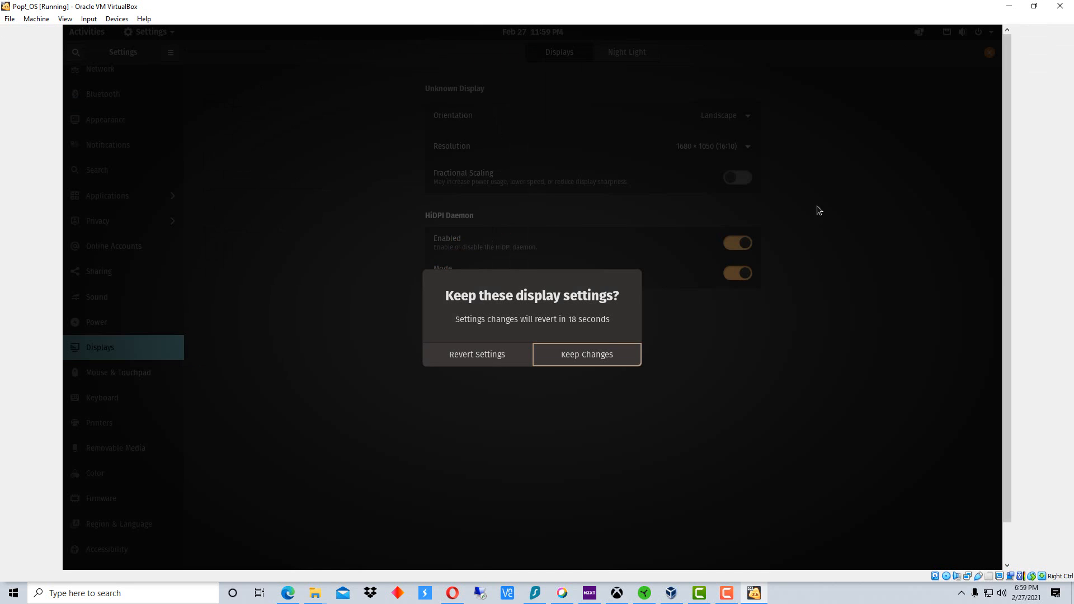
pyautogui.click(575, 360)
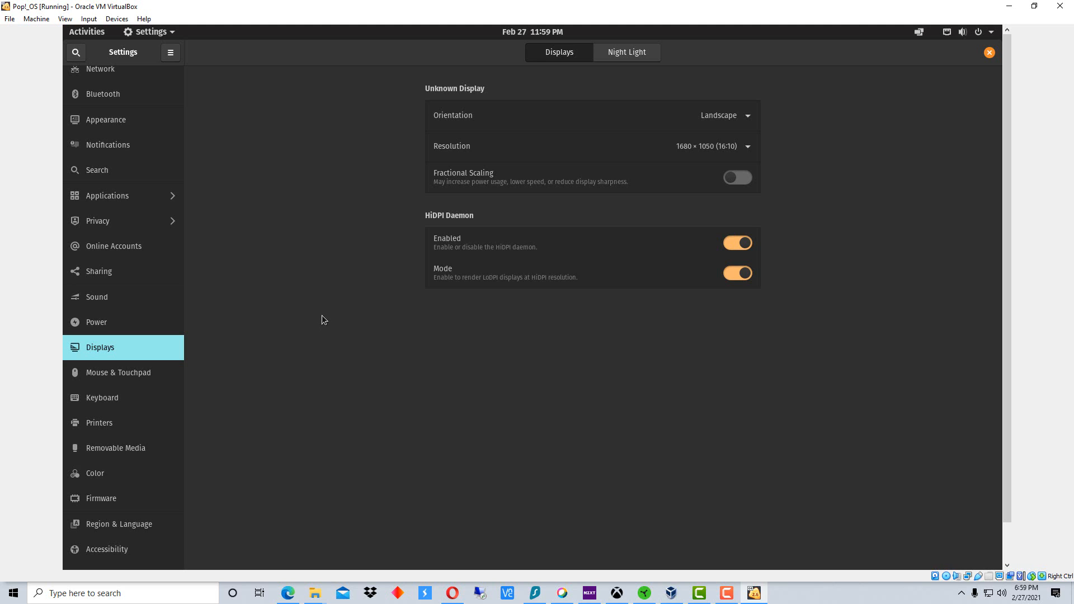
# Close the guest's Settings window and move the Install Pop!_OS window towards the middle of the desktop
pyautogui.click(990, 53)
pyautogui.moveTo(372, 63); pyautogui.dragTo(668, 108)
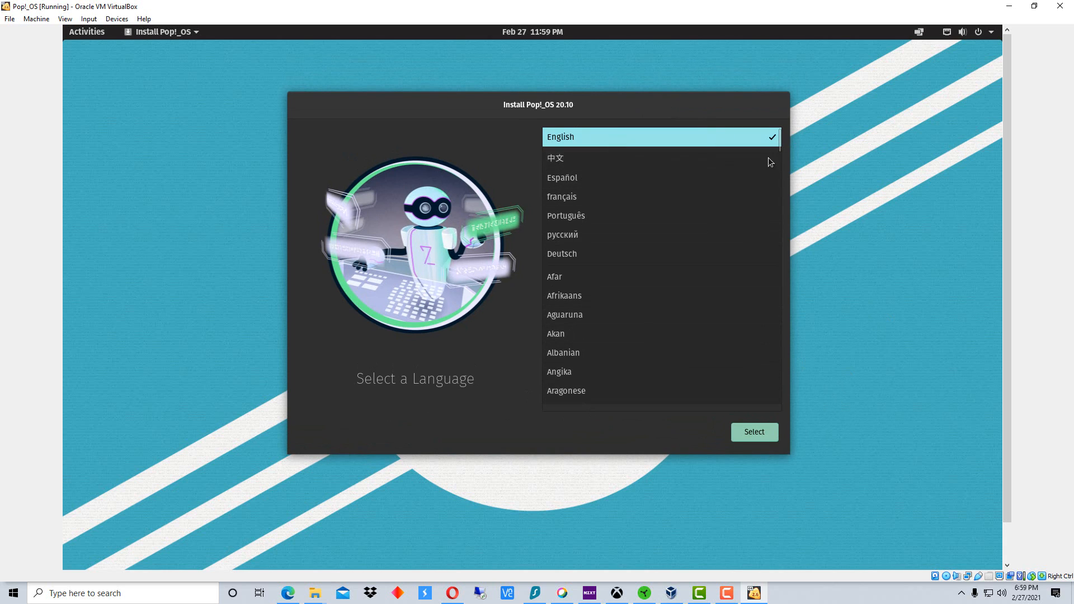
# Choose English (United States) as the installer language and English (US) with the Default variant as the keyboard layout
pyautogui.click(764, 434)
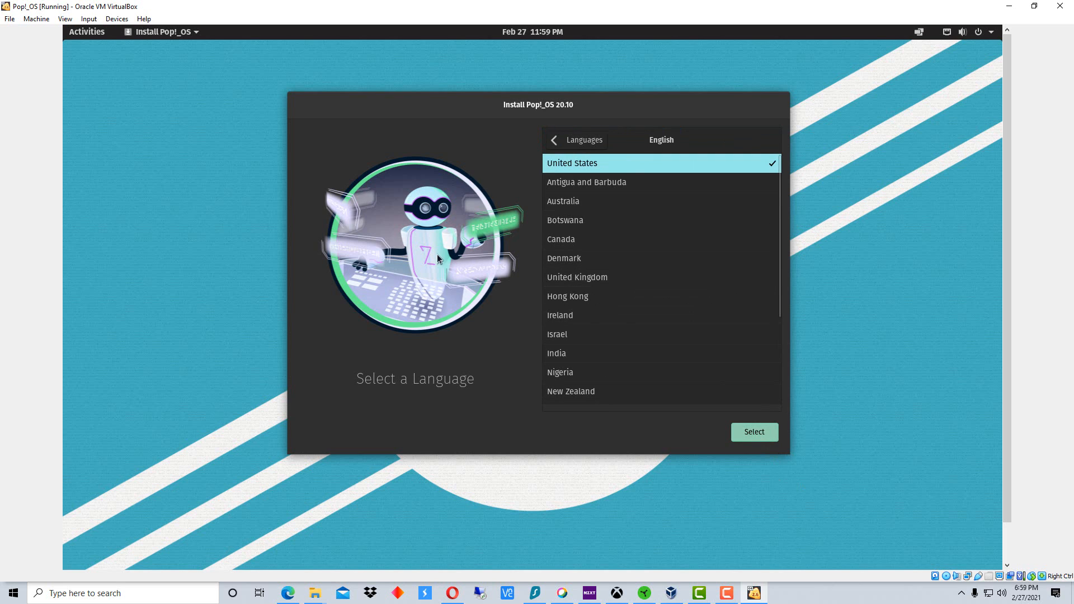
pyautogui.click(750, 433)
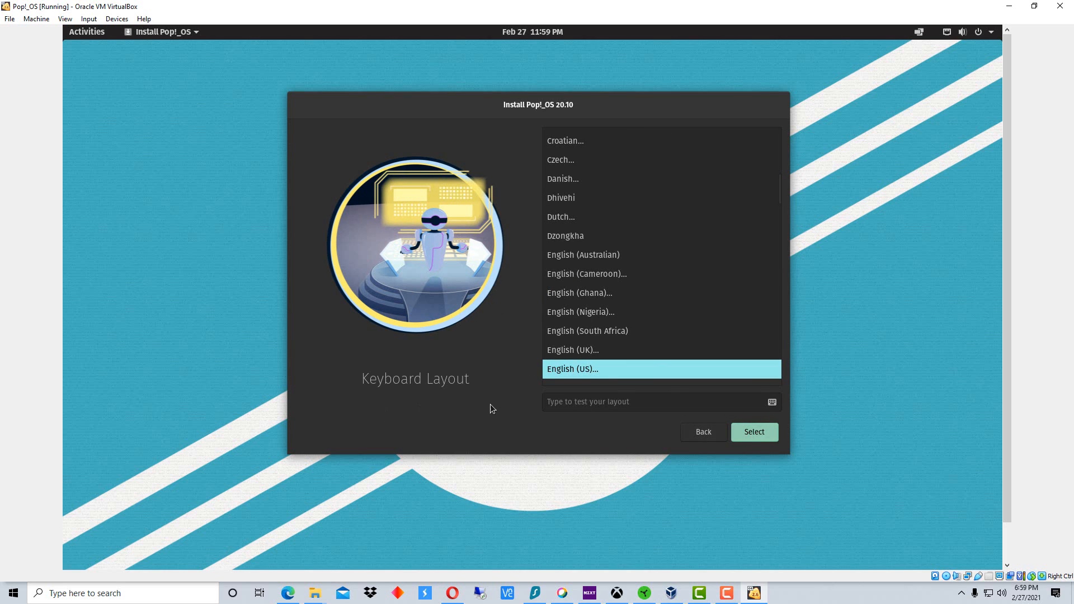
pyautogui.click(765, 434)
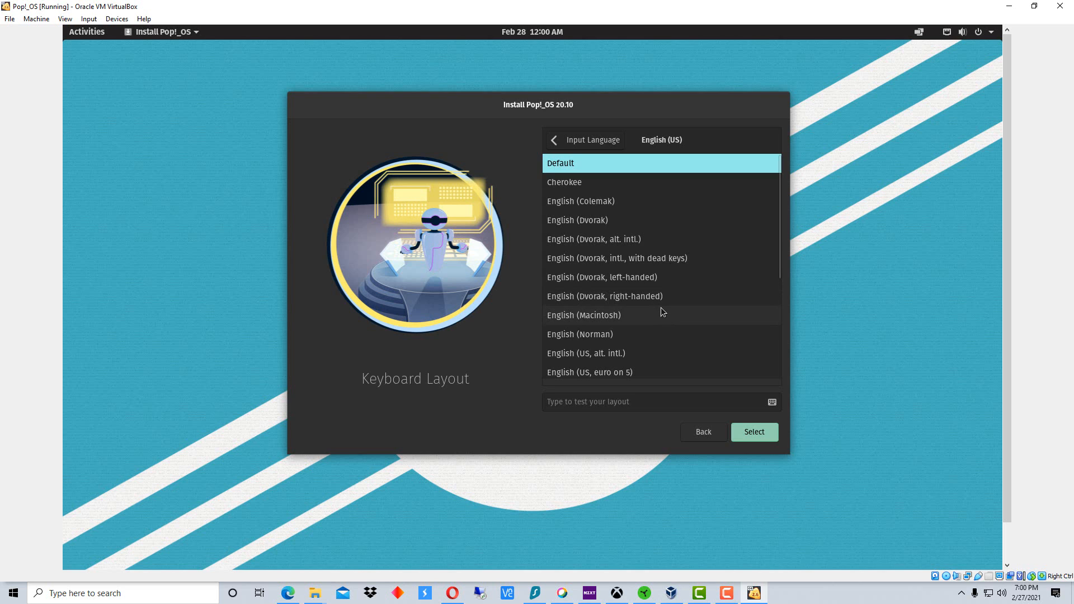
pyautogui.click(755, 432)
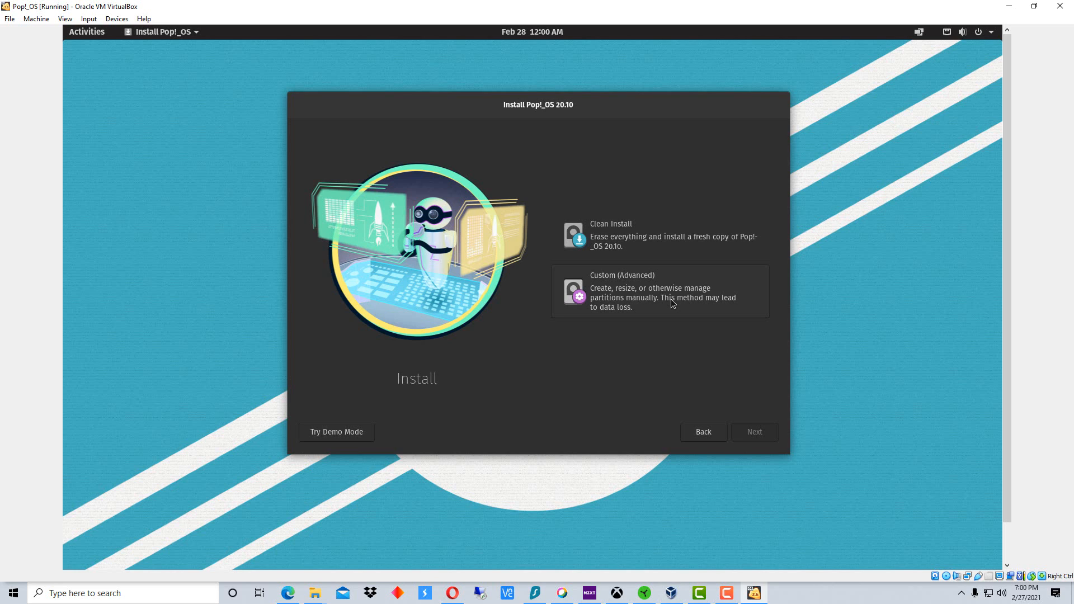
# Run a clean install on the ATA VBOX HARDDISK drive without encryption and restart the device
pyautogui.click(645, 245)
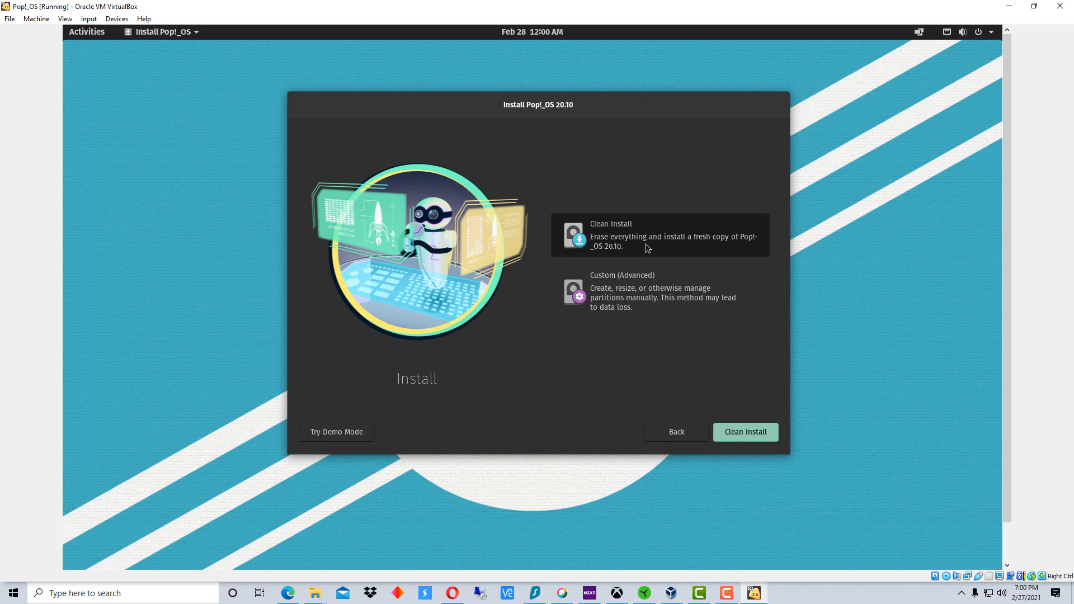
pyautogui.click(750, 435)
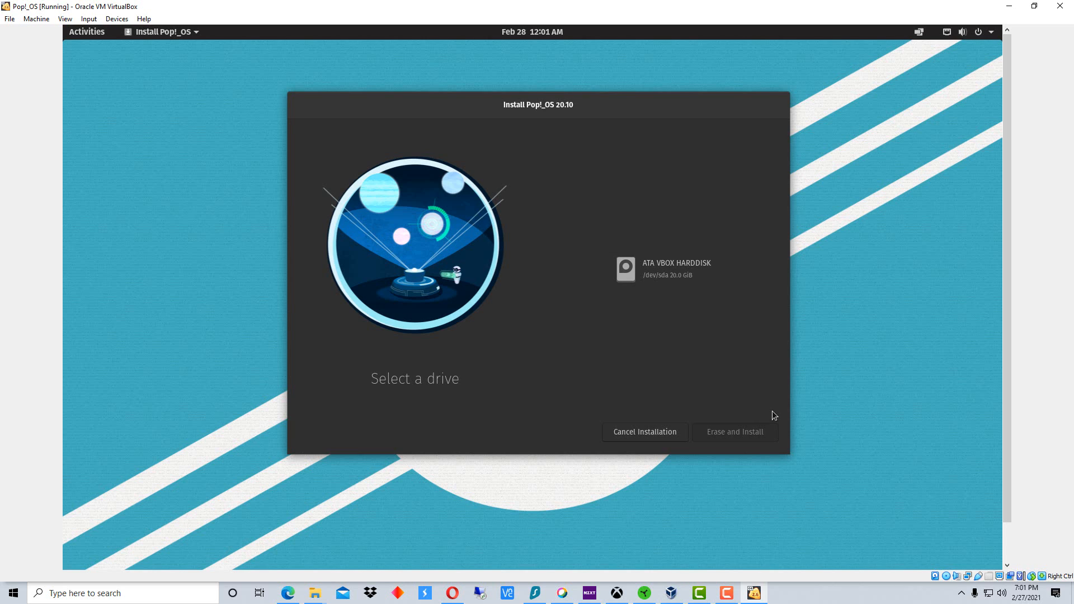
pyautogui.click(677, 278)
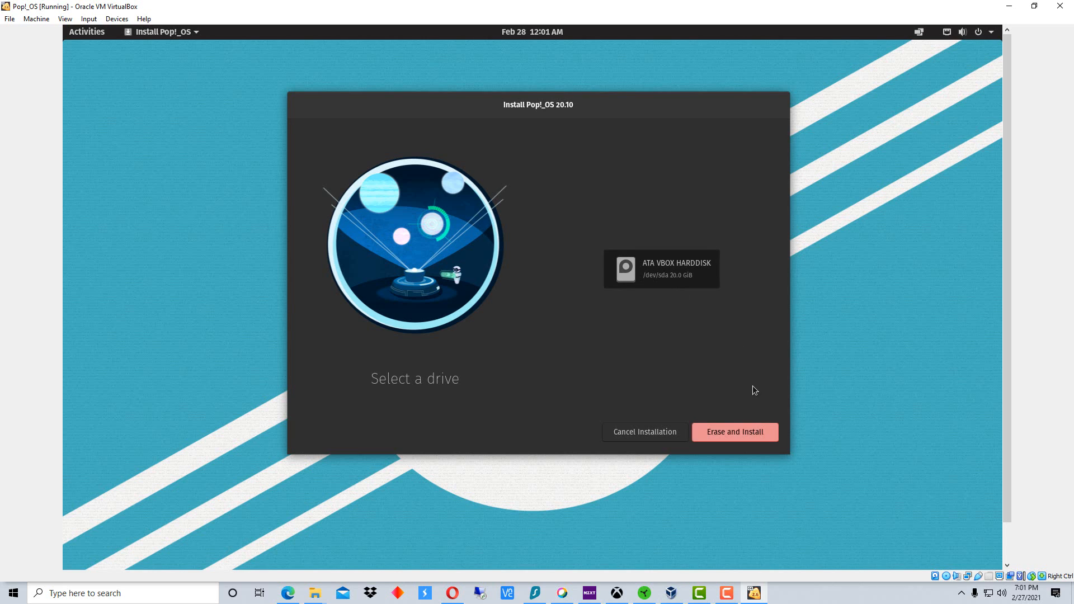
pyautogui.click(735, 434)
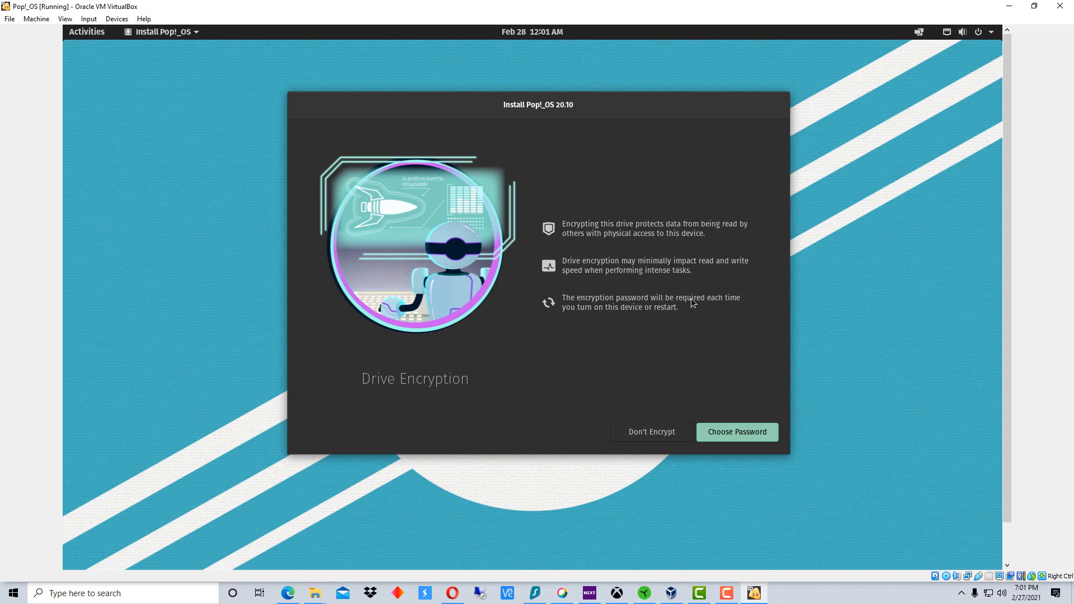
pyautogui.click(666, 434)
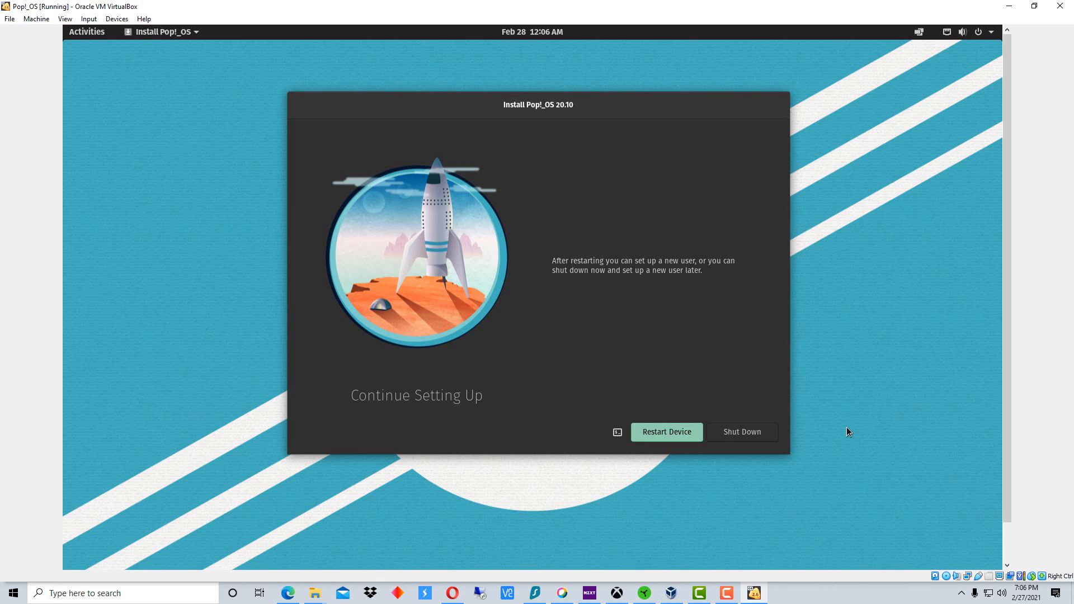
pyautogui.click(676, 434)
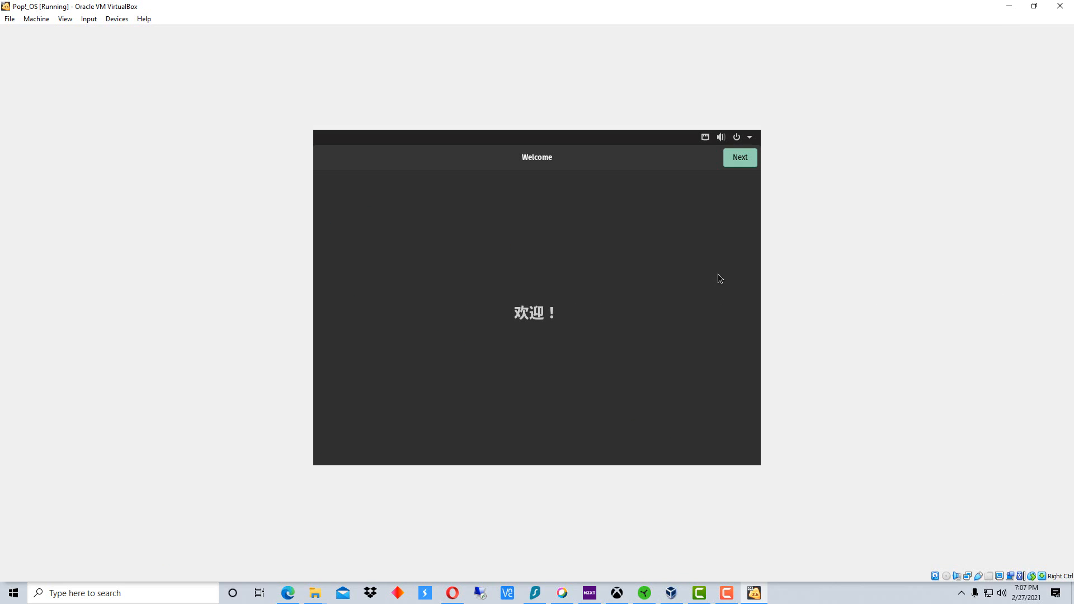
# Accept the English (US) keyboard, enabled Location Services and New York time zone in the initial setup, and skip the online accounts
pyautogui.click(737, 161)
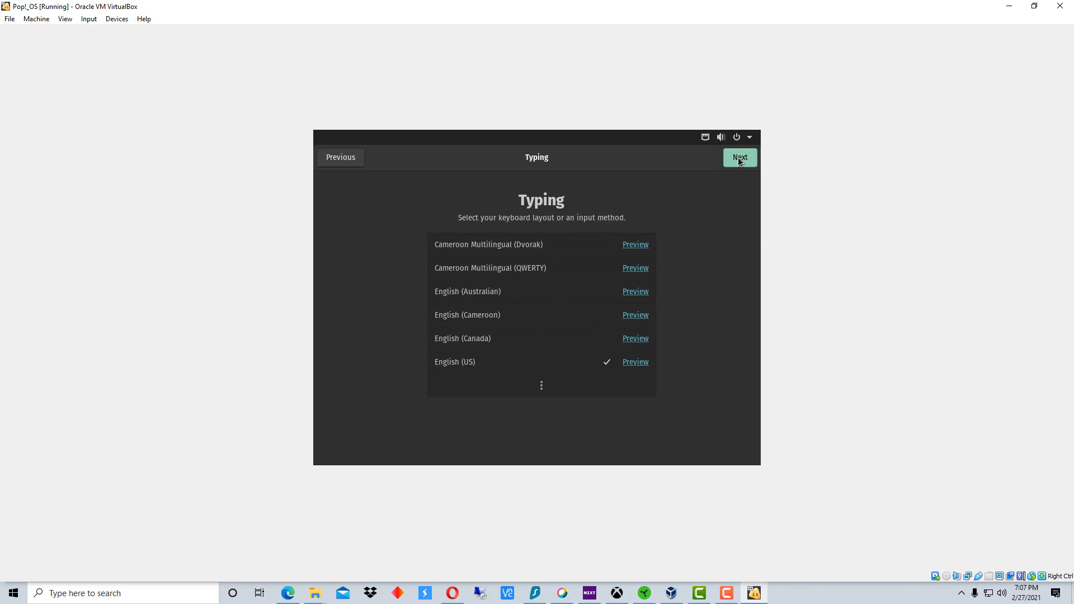
pyautogui.click(740, 160)
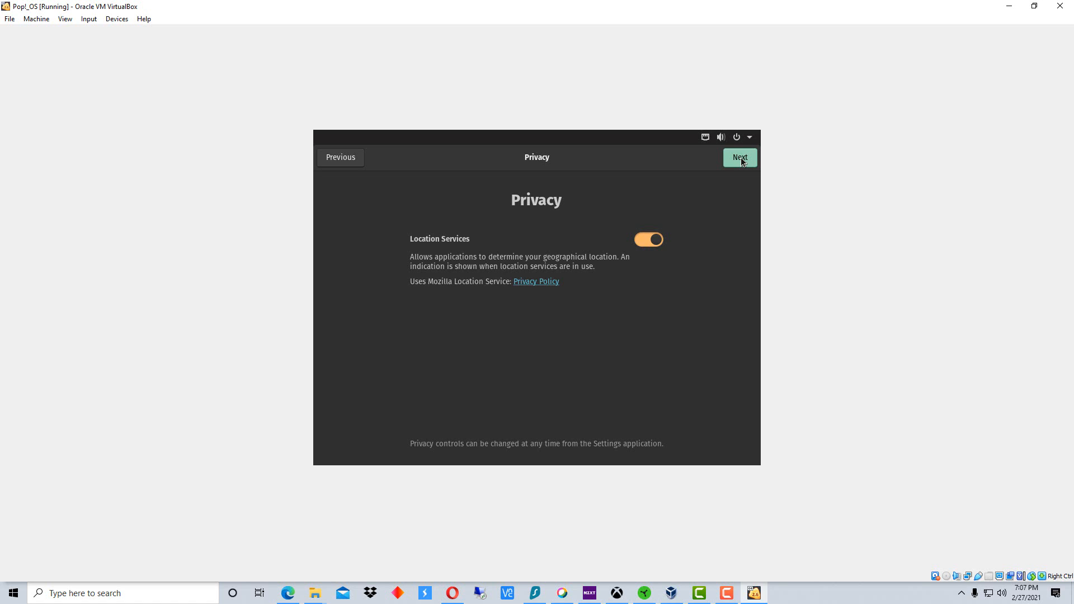
pyautogui.click(741, 160)
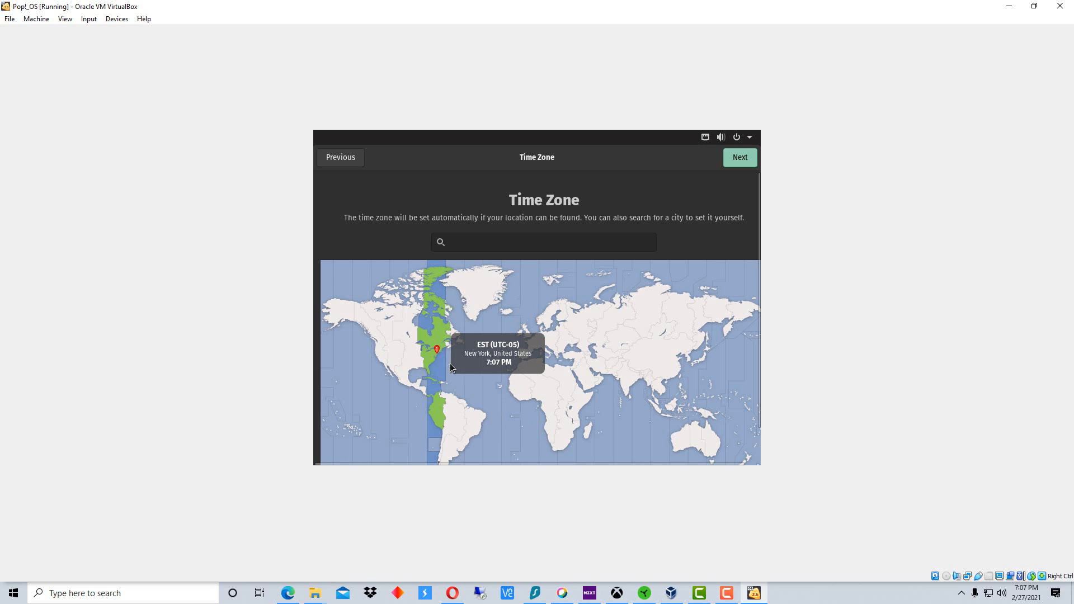
pyautogui.click(745, 160)
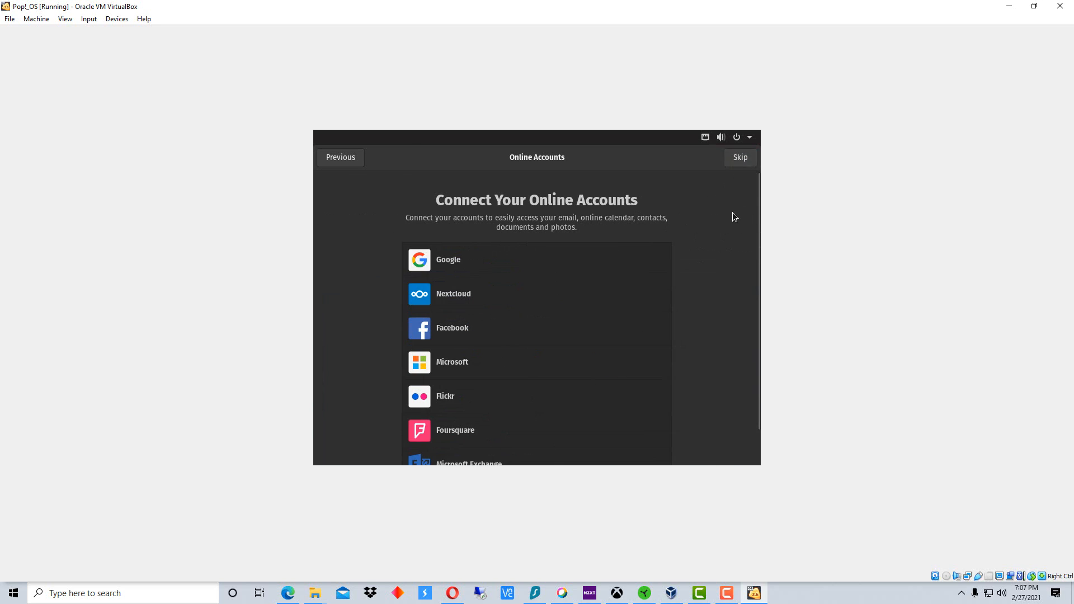
pyautogui.click(742, 158)
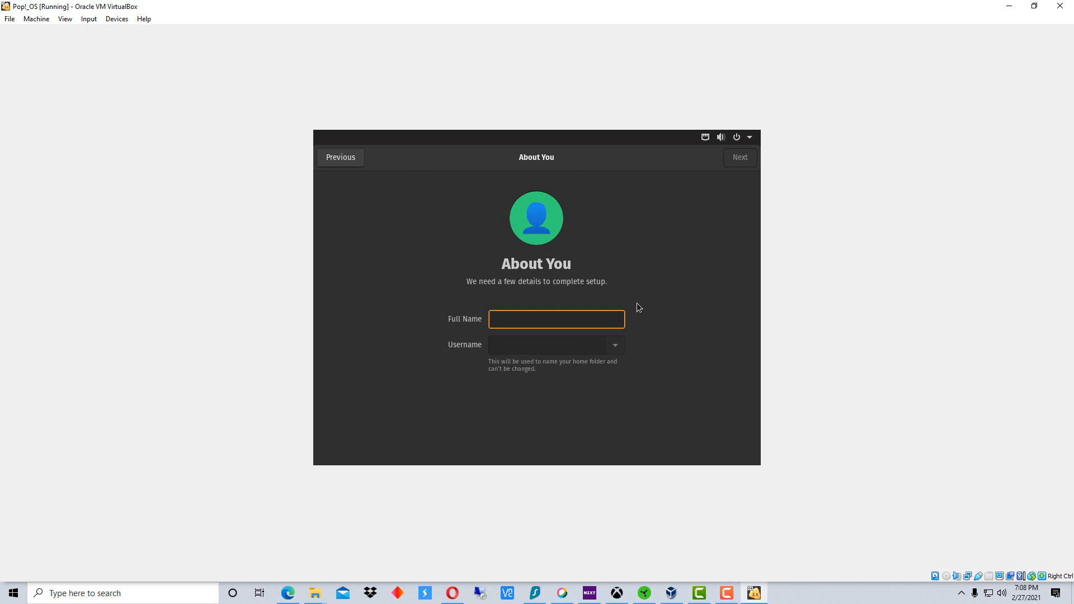
# Enter the user's full name, accept the suggested username and fill in the account password
pyautogui.write('Dino')
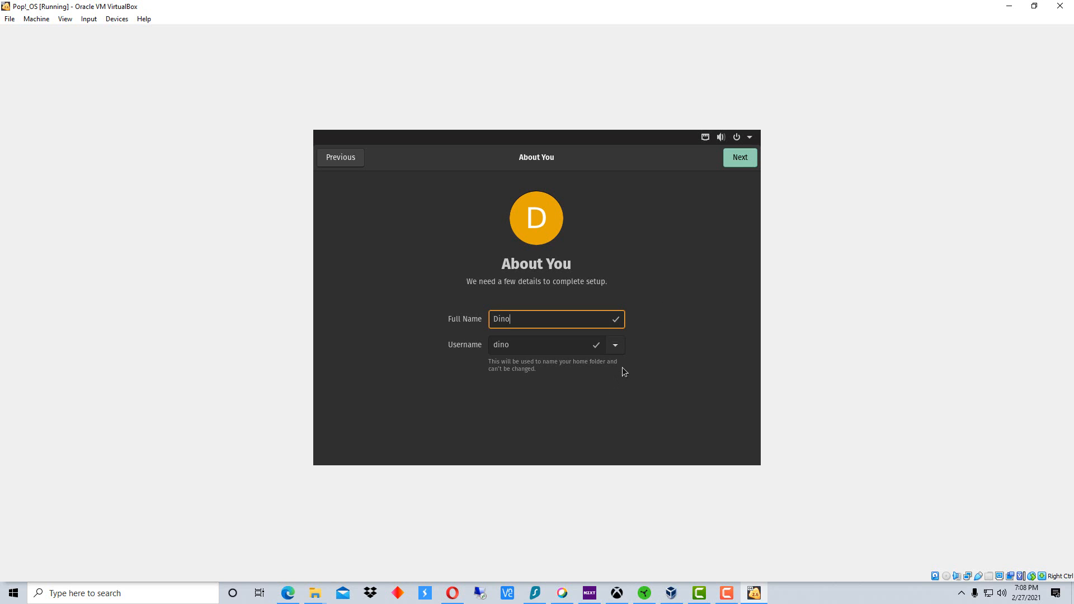
pyautogui.click(746, 161)
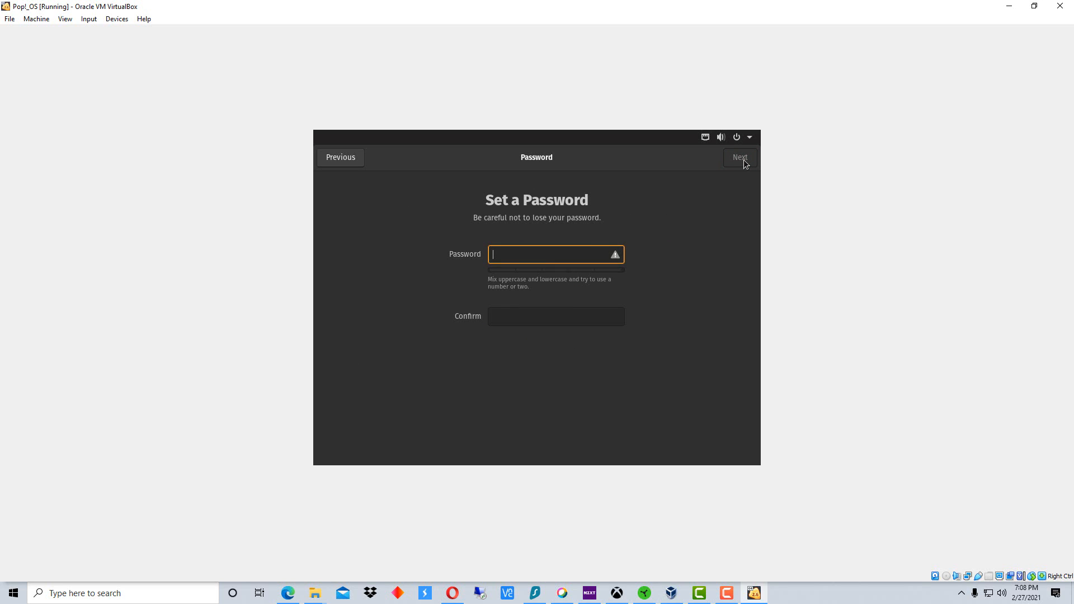
pyautogui.write('●●●●●●')
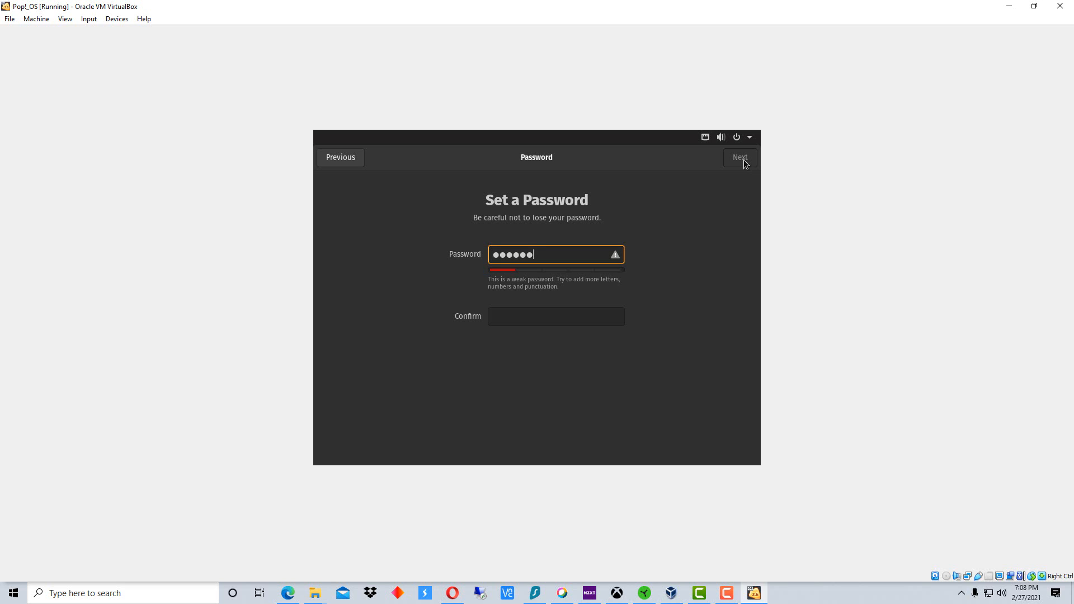
pyautogui.write('●●●●')
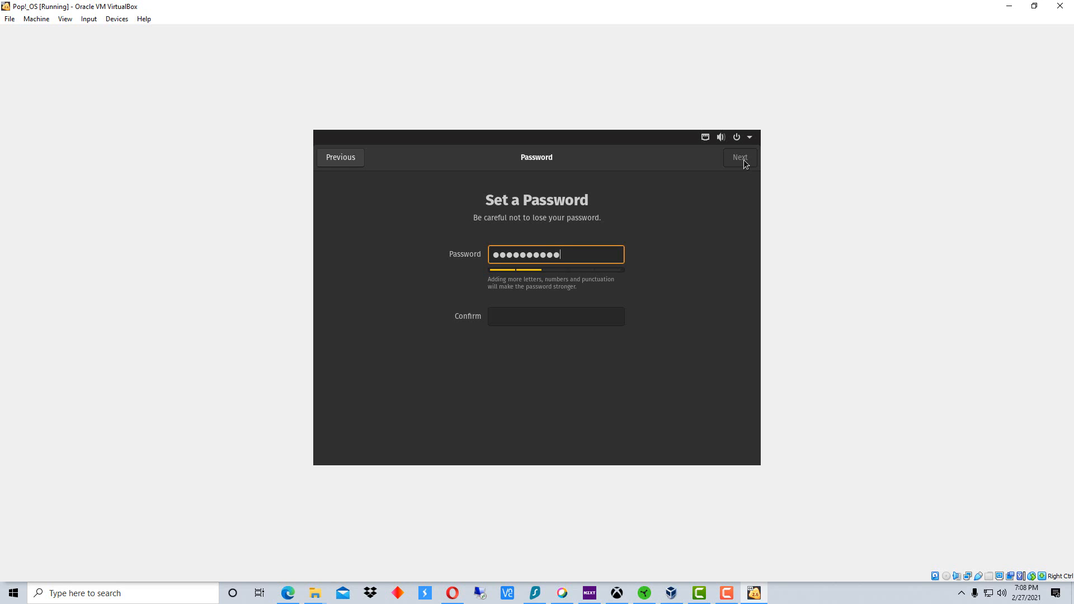
pyautogui.write('●●●●●')
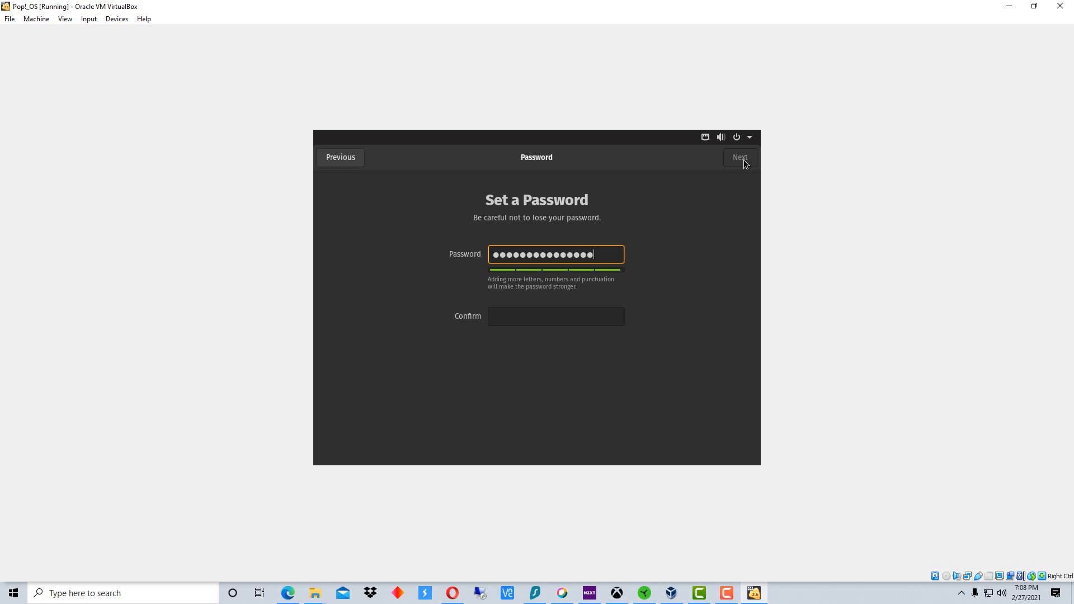
# Re-enter the account password in the confirmation field, complete the setup and start using Pop!_OS
pyautogui.click(525, 313)
pyautogui.write('●●●●●●●')
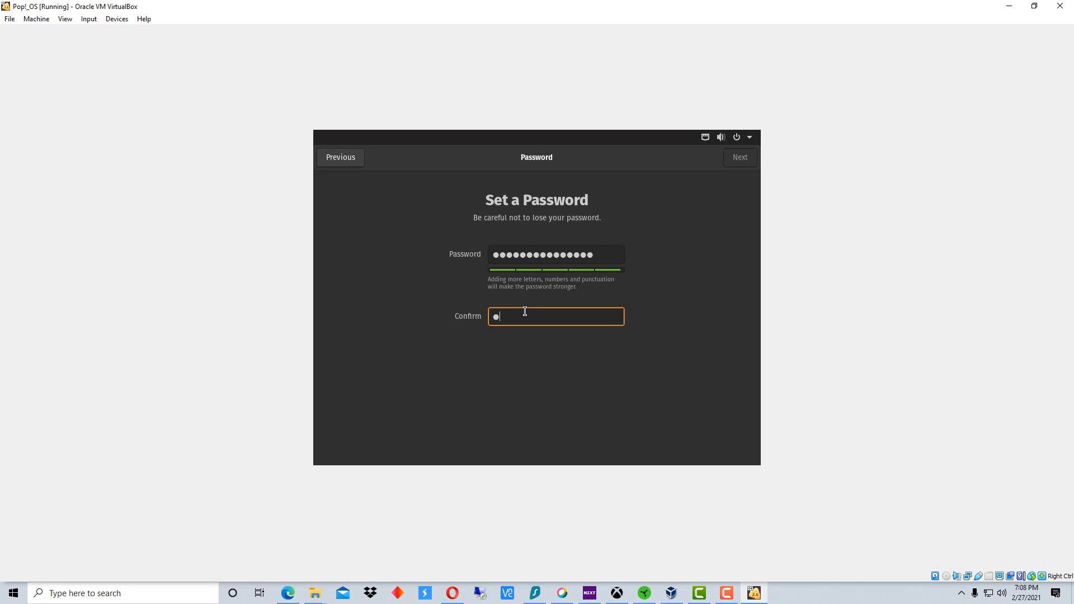
pyautogui.press('BackSpace')
pyautogui.press('BackSpace')
pyautogui.press('BackSpace')
pyautogui.press('BackSpace')
pyautogui.press('BackSpace')
pyautogui.press('BackSpace')
pyautogui.press('BackSpace')
pyautogui.write('●●●●●●●●●●●●●●●')
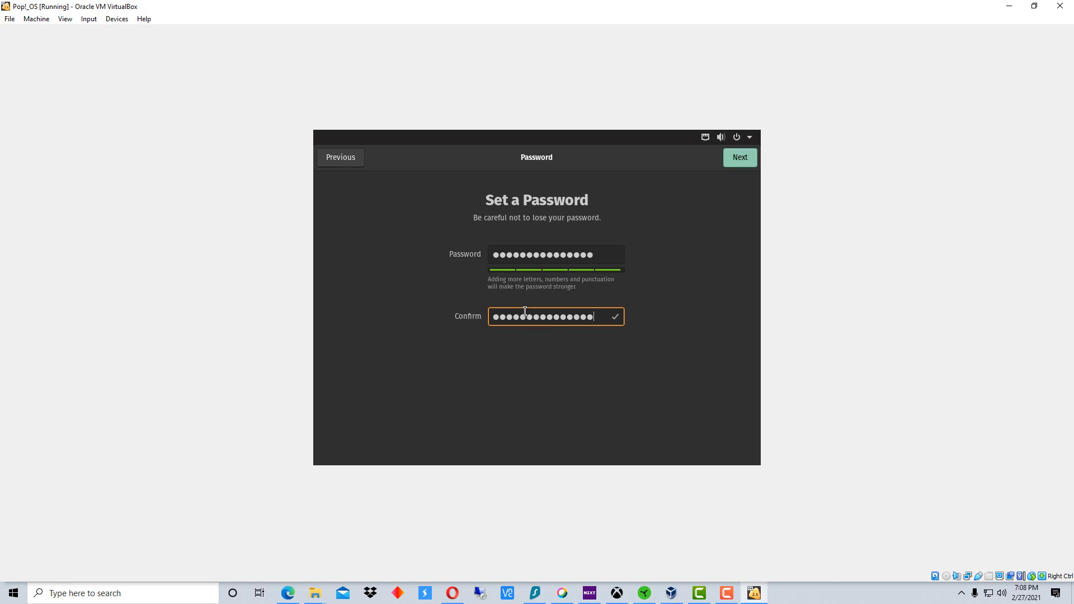
pyautogui.click(742, 159)
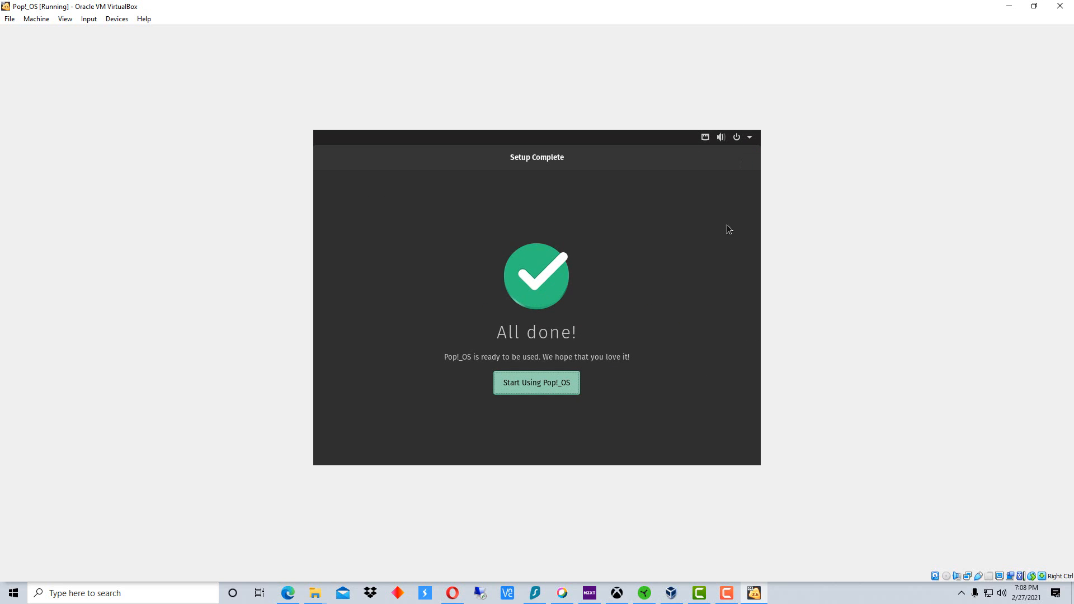
pyautogui.click(552, 384)
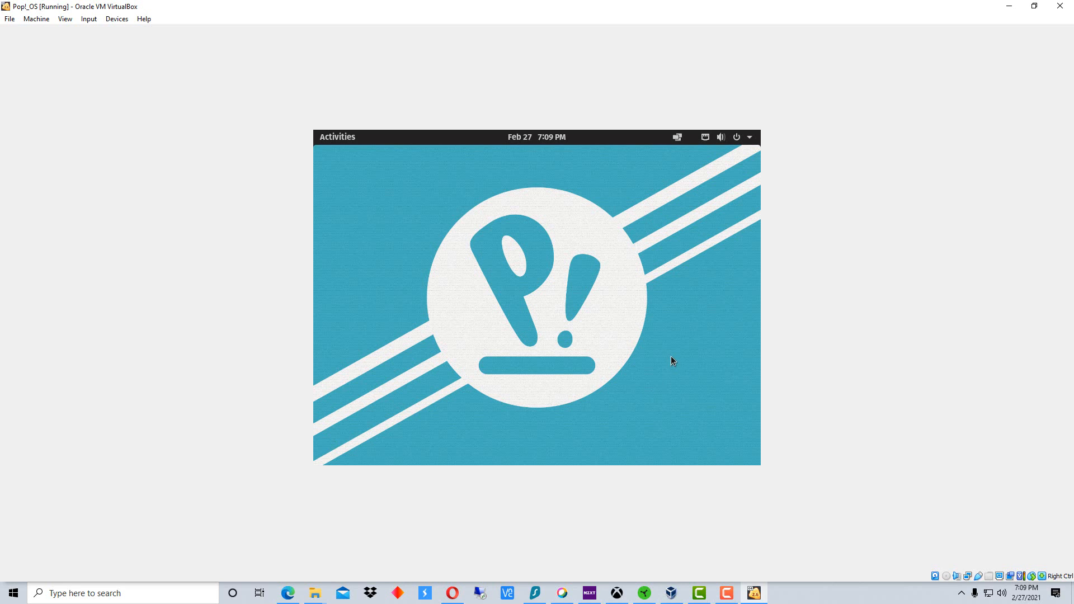
# Try the Activities overview on the installed desktop and open Settings from the full application list
pyautogui.press('super')
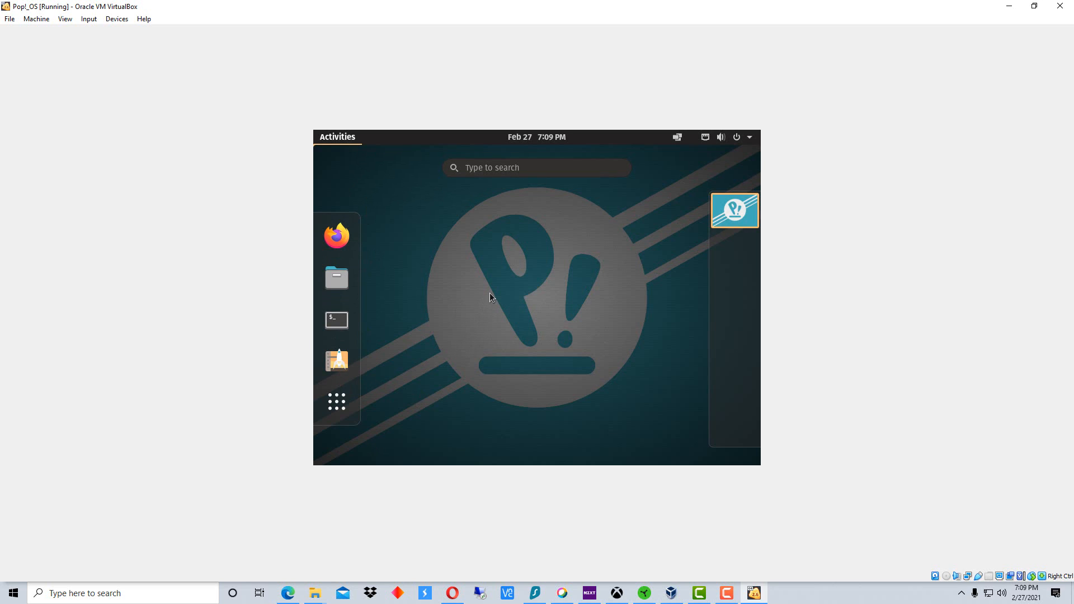
pyautogui.press('super')
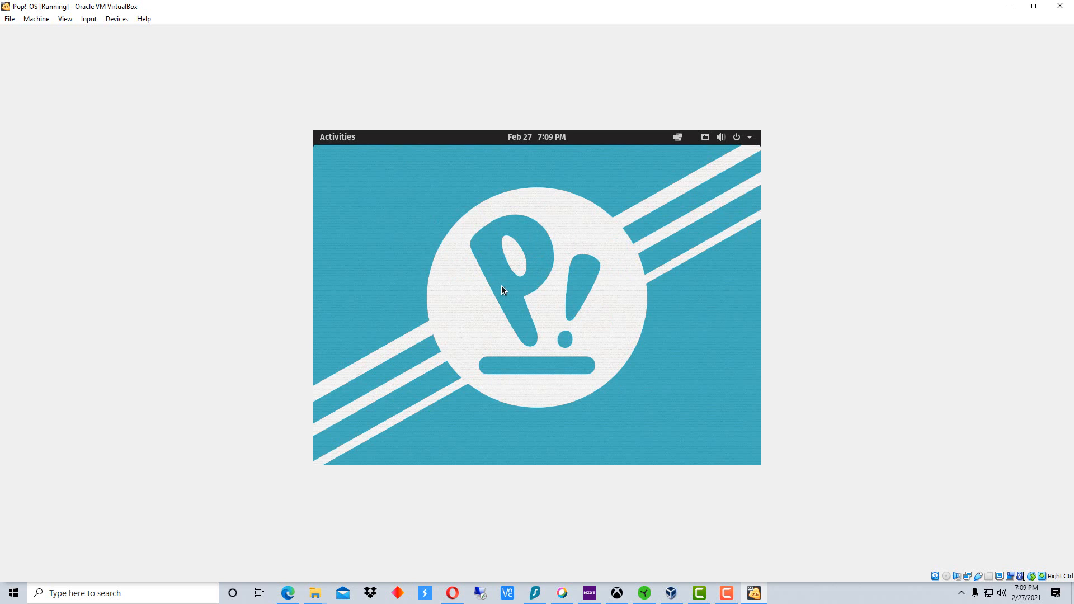
pyautogui.press('super')
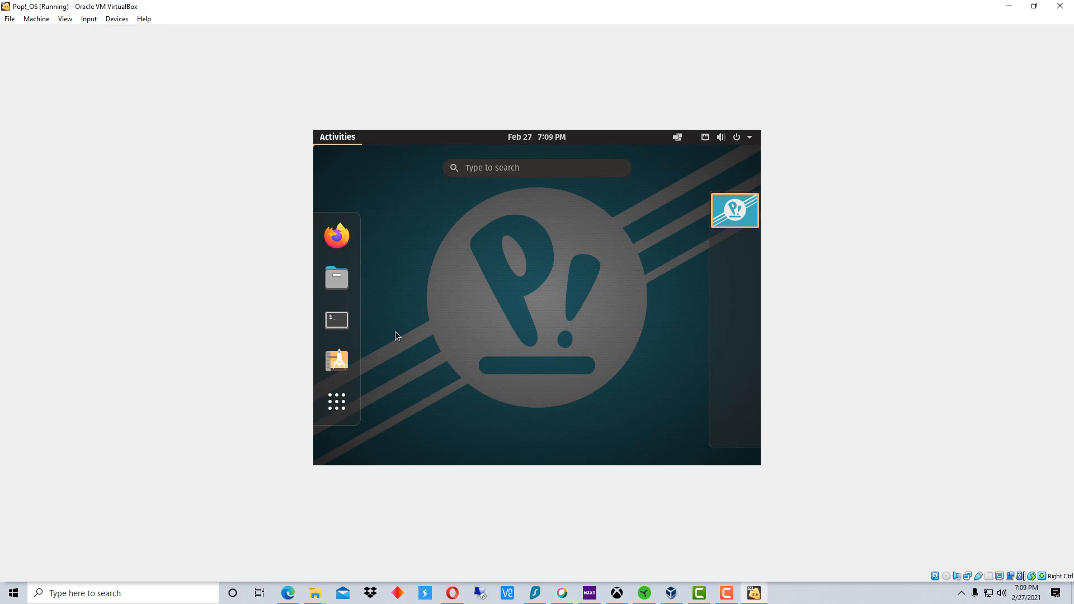
pyautogui.click(344, 405)
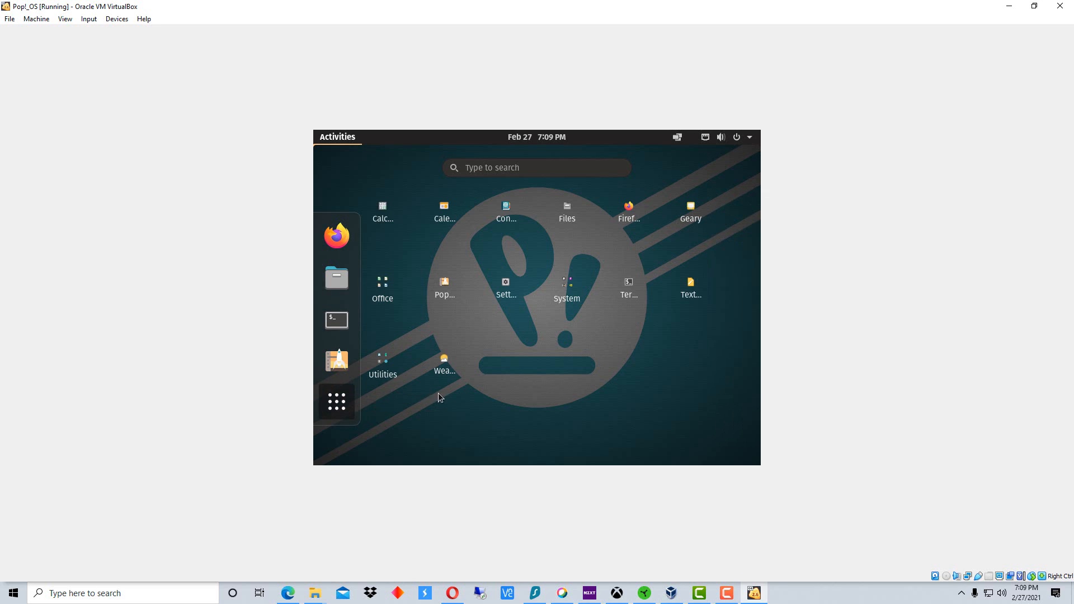
pyautogui.click(497, 290)
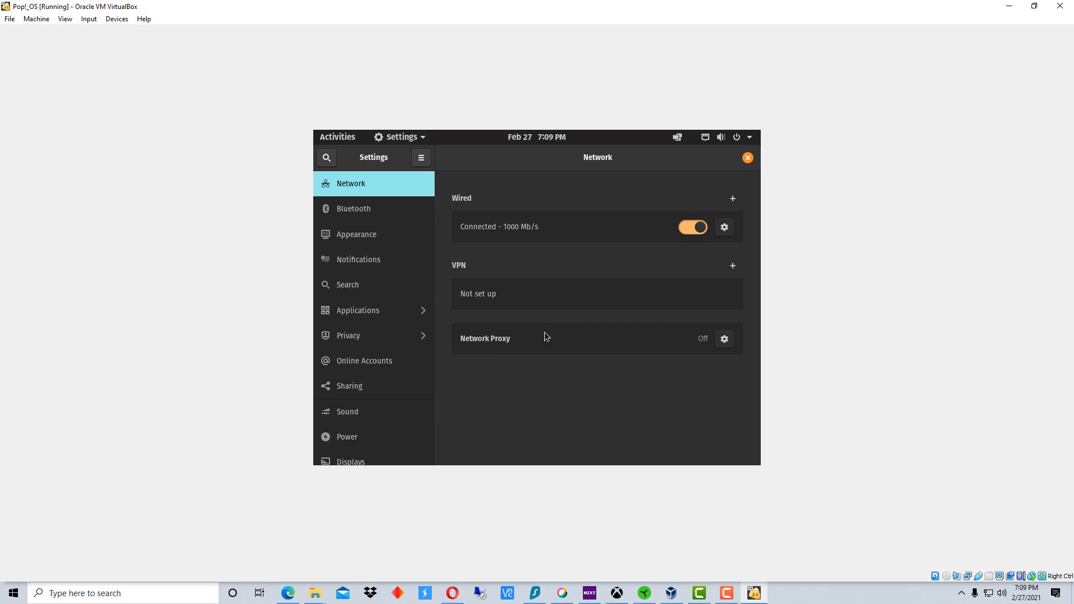
# Set the guest's display resolution to 1680 × 1050 (16:10), keep the change and close Settings
pyautogui.scroll(-1, 391, 400)
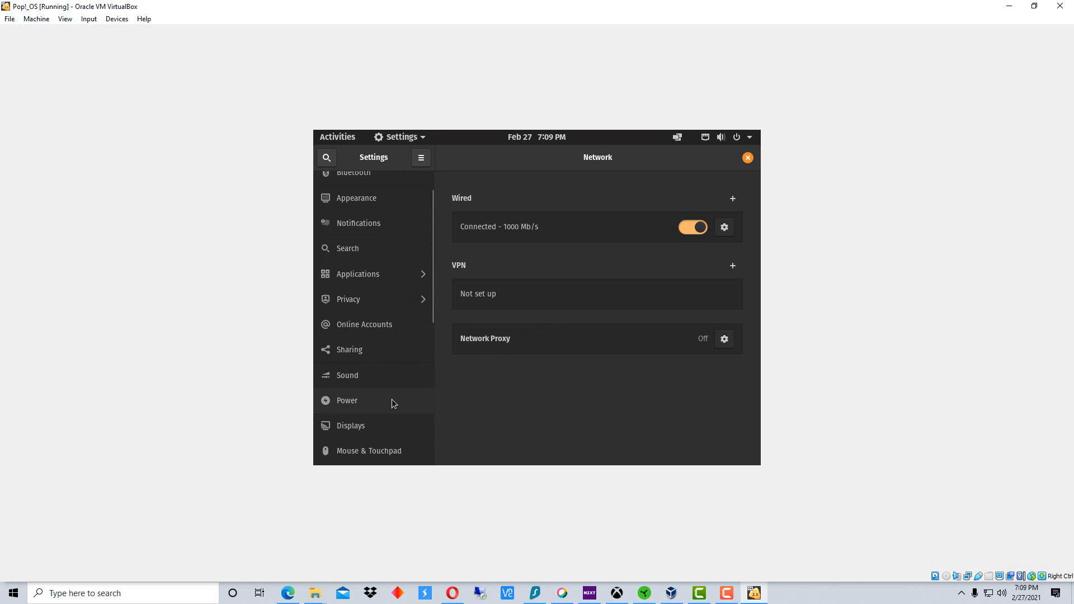
pyautogui.click(361, 427)
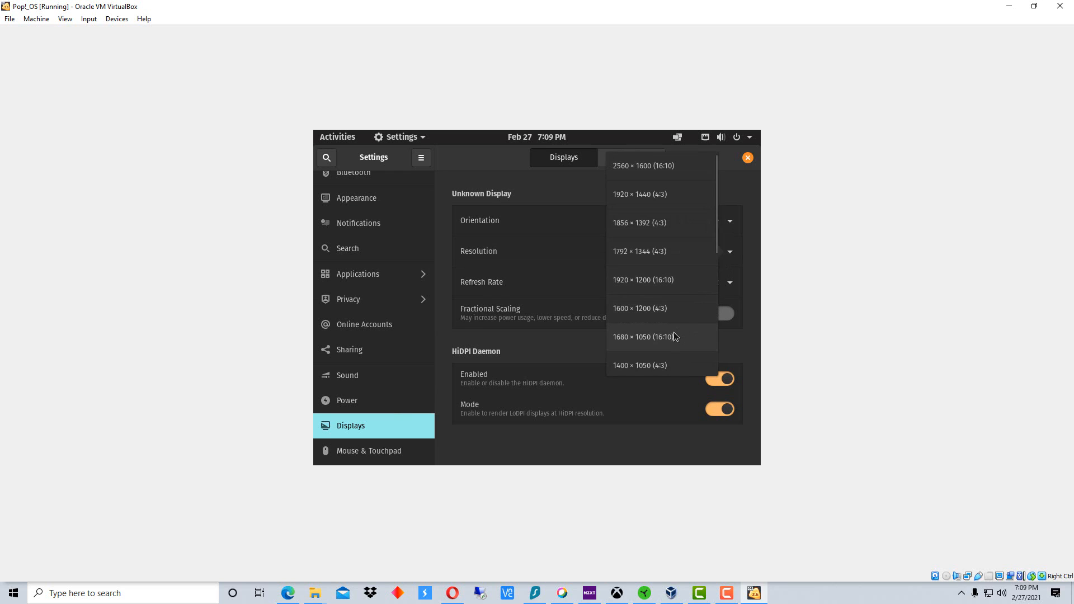
pyautogui.click(667, 341)
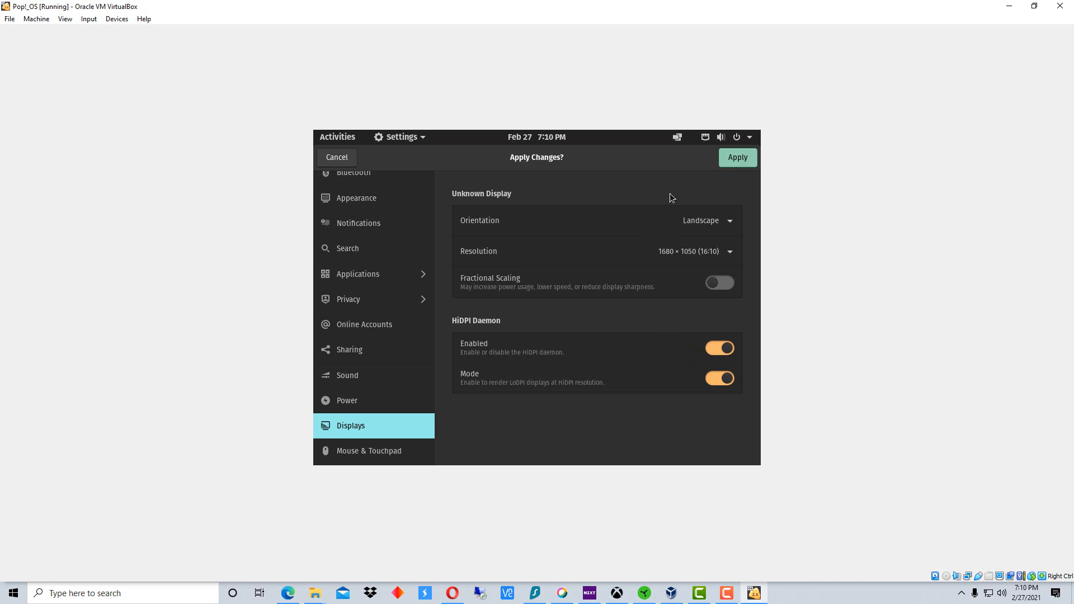
pyautogui.click(747, 163)
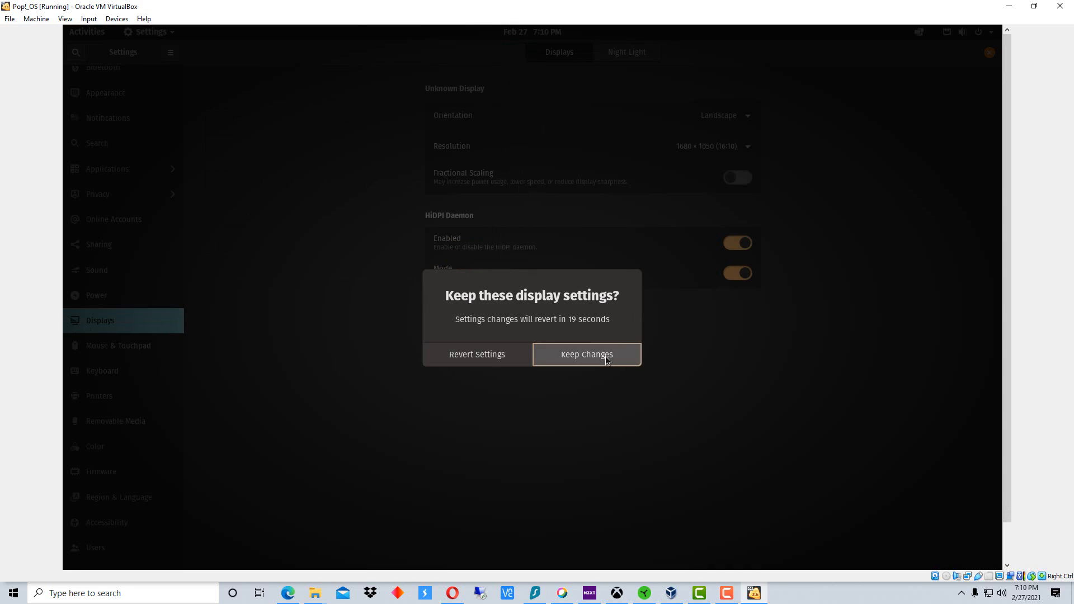
pyautogui.click(608, 356)
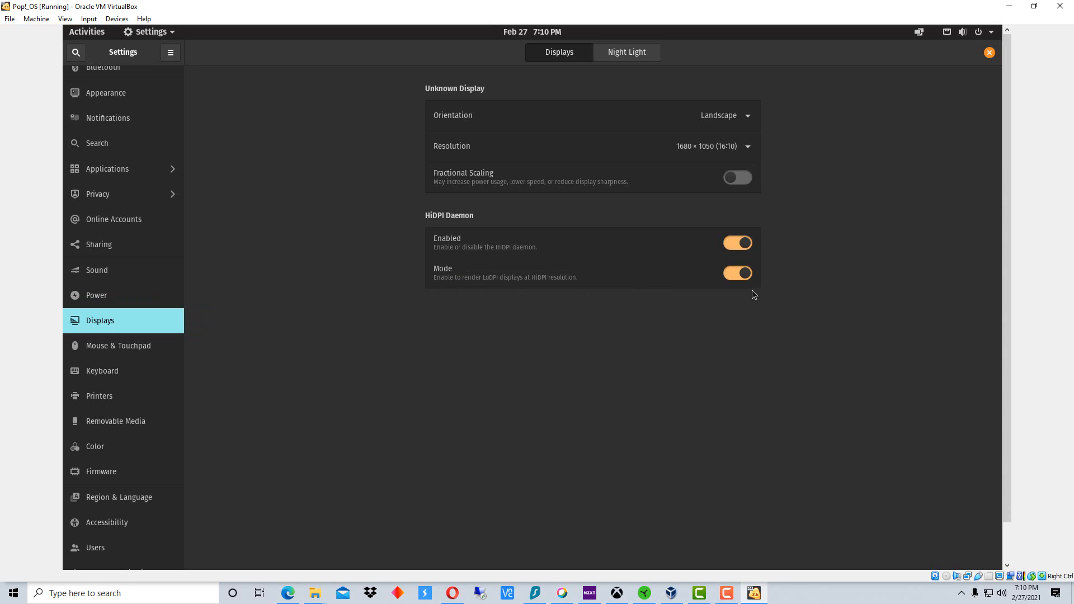
pyautogui.click(990, 52)
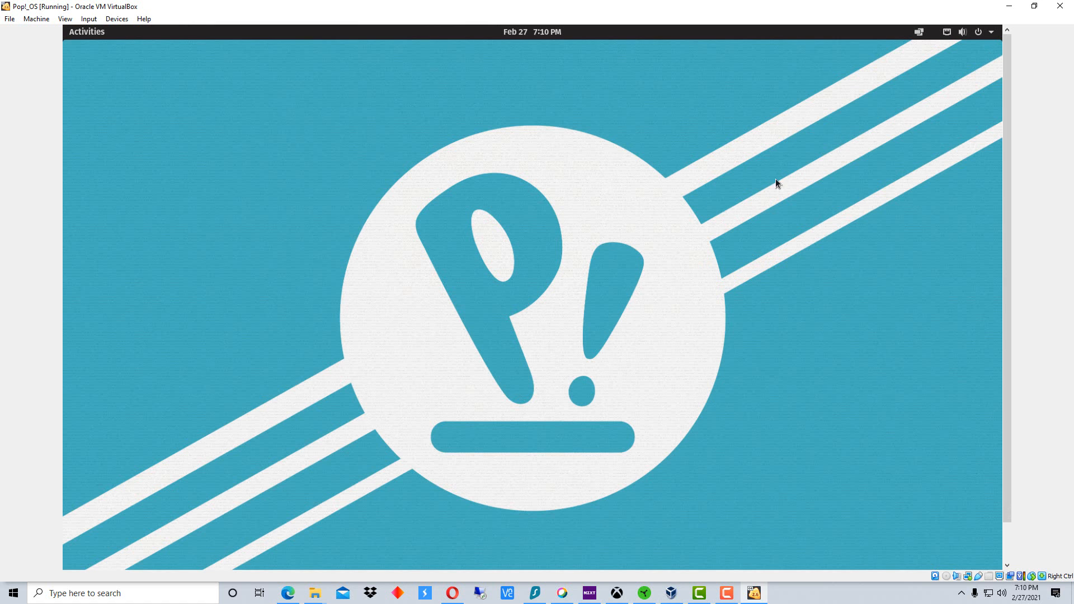
# Insert the Guest Additions CD image into the virtual machine and run its VBox_GAs_6.1.18 autostart software
pyautogui.click(113, 17)
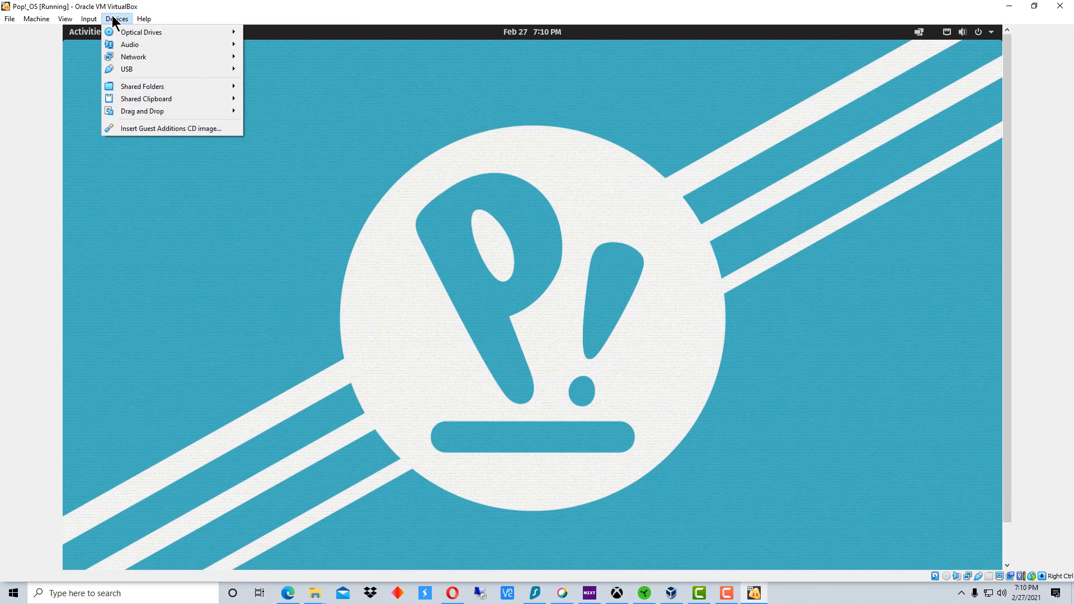
pyautogui.click(150, 125)
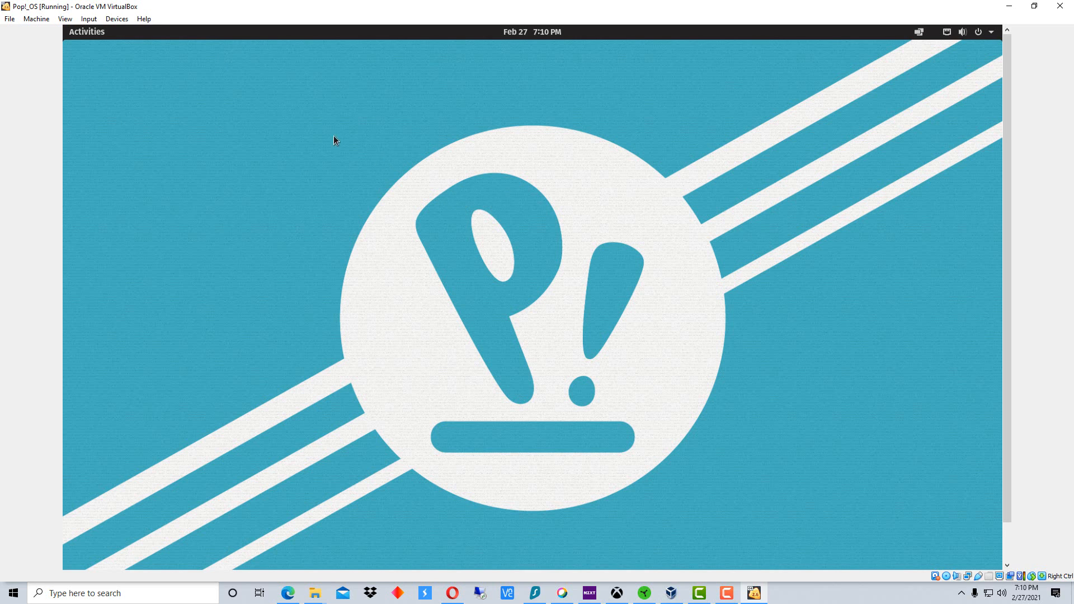
pyautogui.click(92, 32)
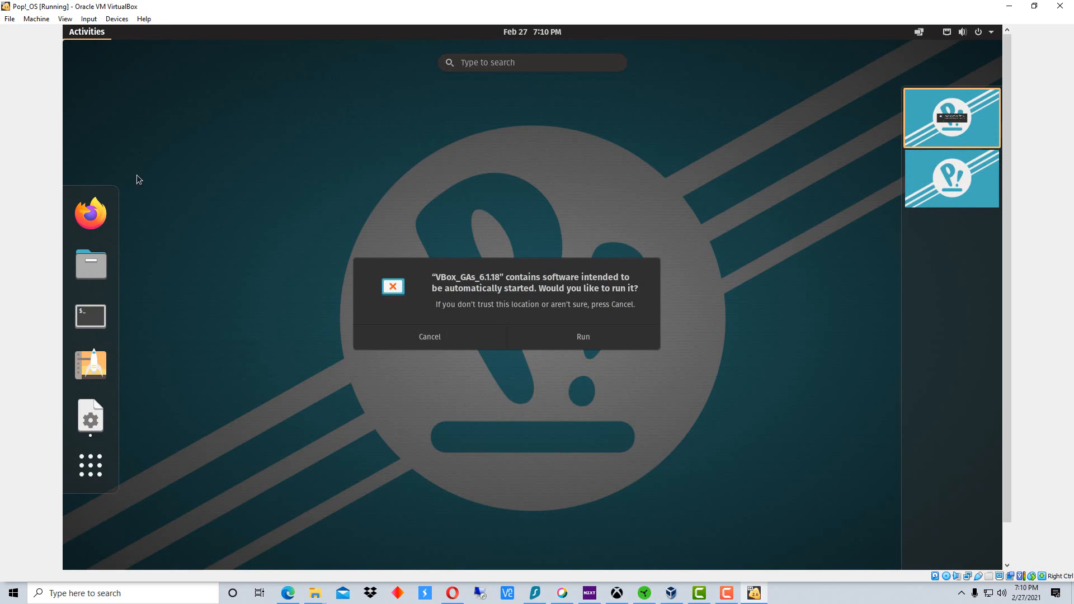
pyautogui.click(587, 339)
pyautogui.click(606, 356)
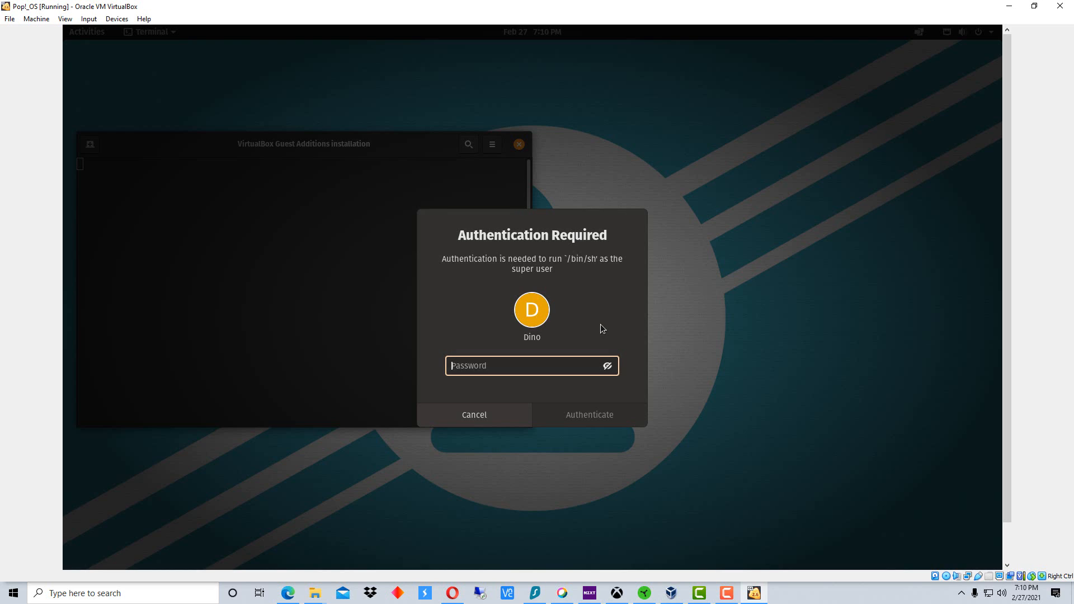
# Authenticate with the account password to install the VirtualBox Guest Additions and close the installation window when it finishes
pyautogui.write('••••••')
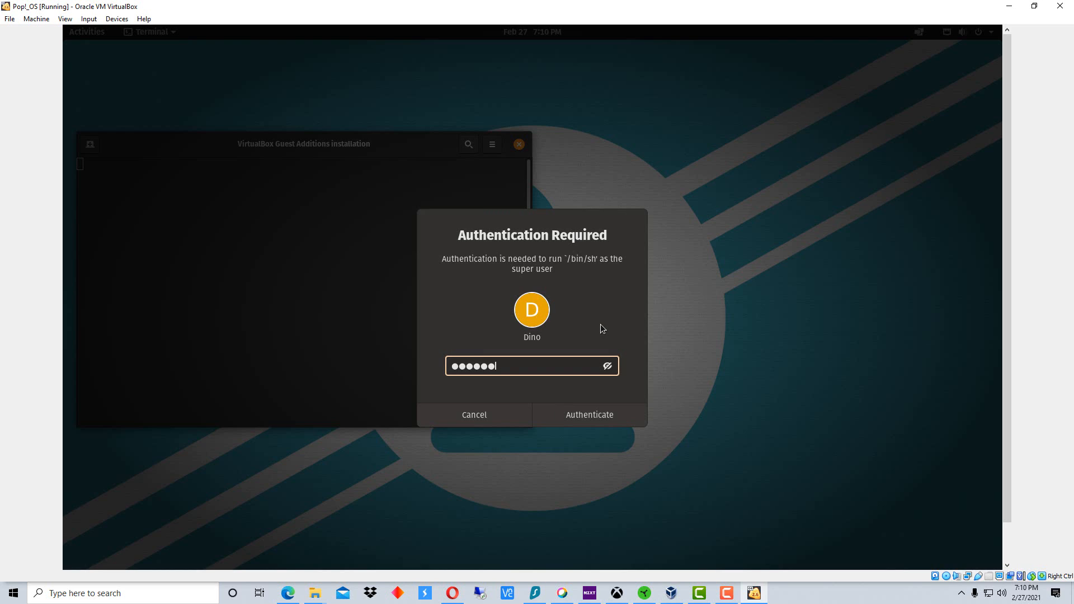
pyautogui.write('•••••••••')
pyautogui.click(599, 415)
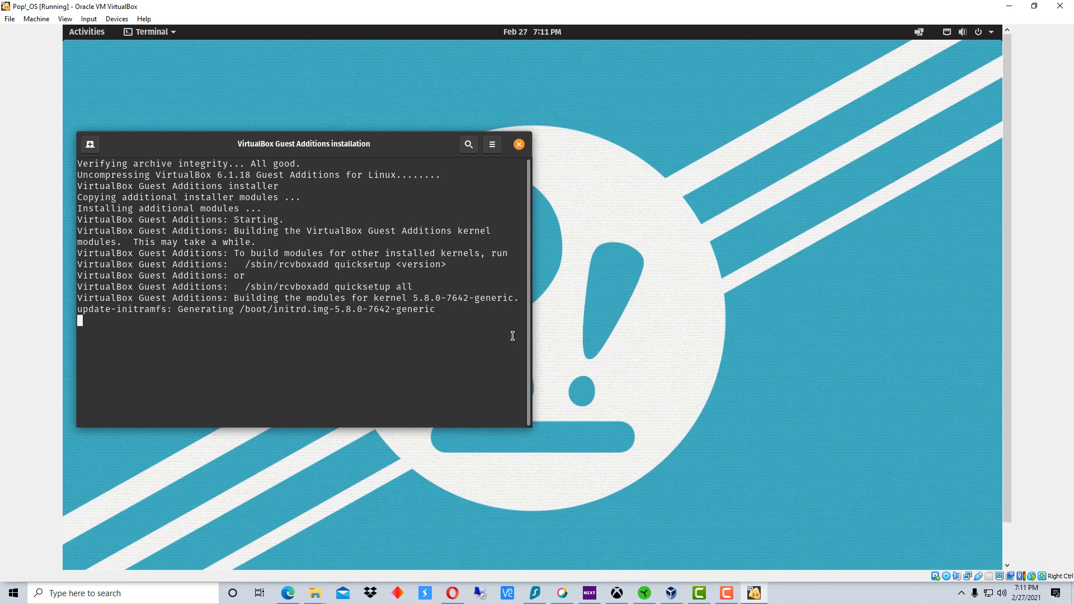
pyautogui.press('Return')
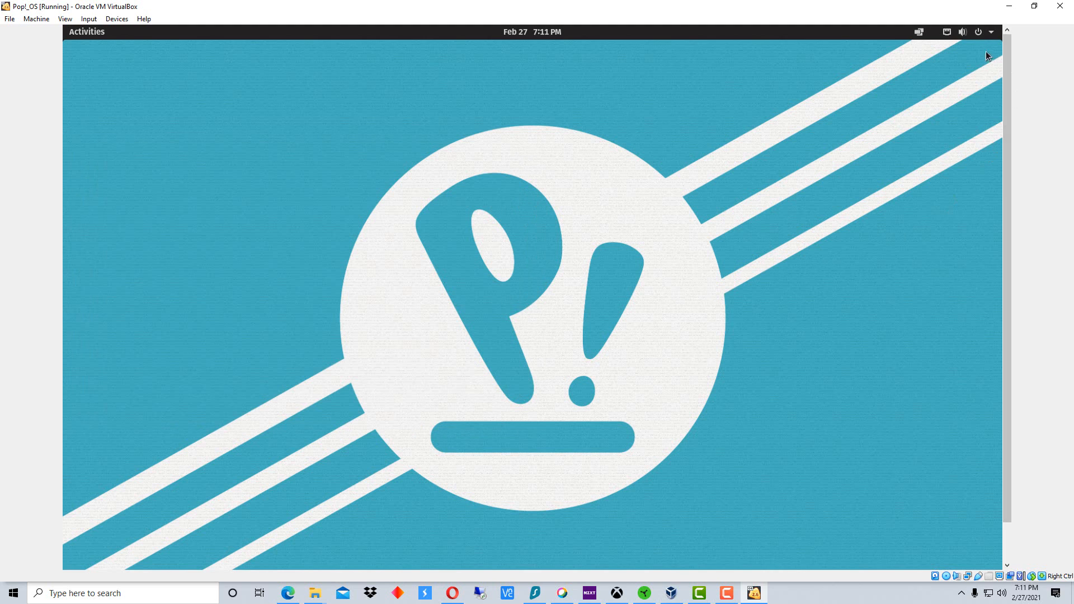
# Restart the Pop!_OS guest and log back in with the account password
pyautogui.click(977, 32)
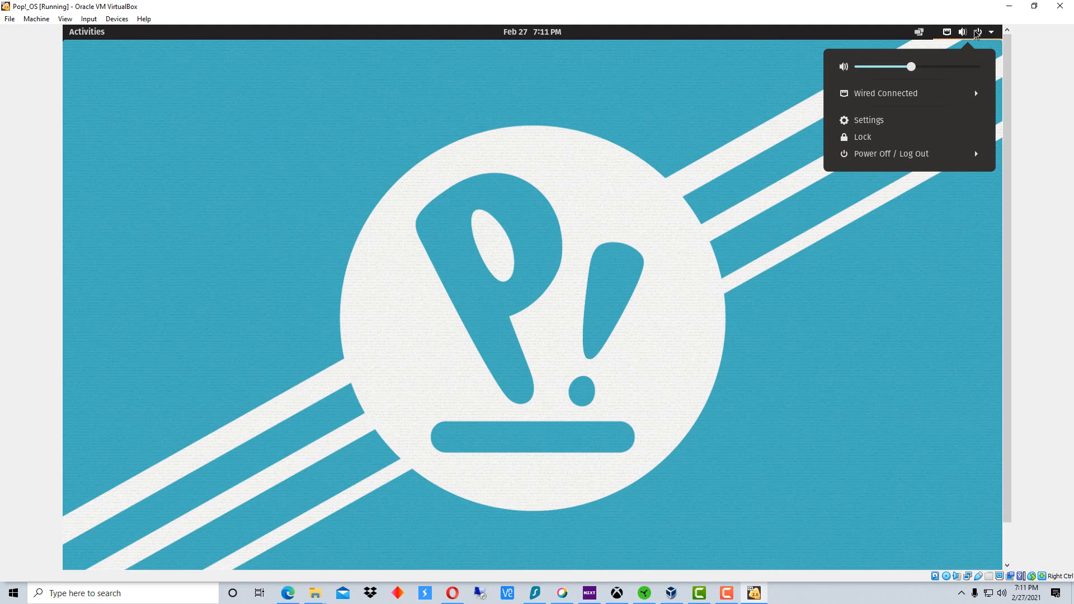
pyautogui.click(967, 155)
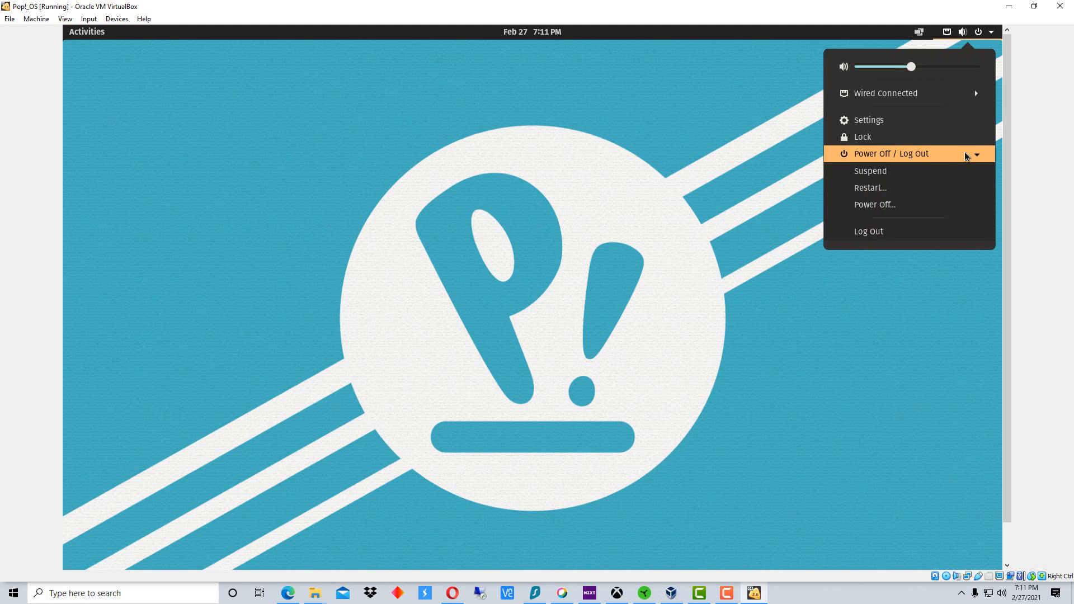
pyautogui.click(894, 189)
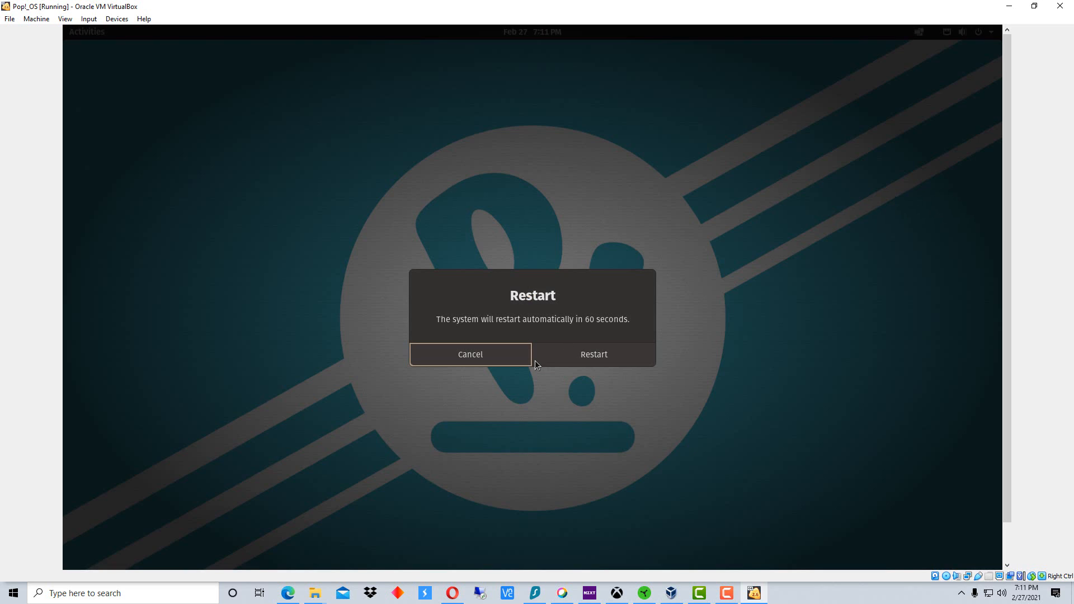
pyautogui.click(586, 358)
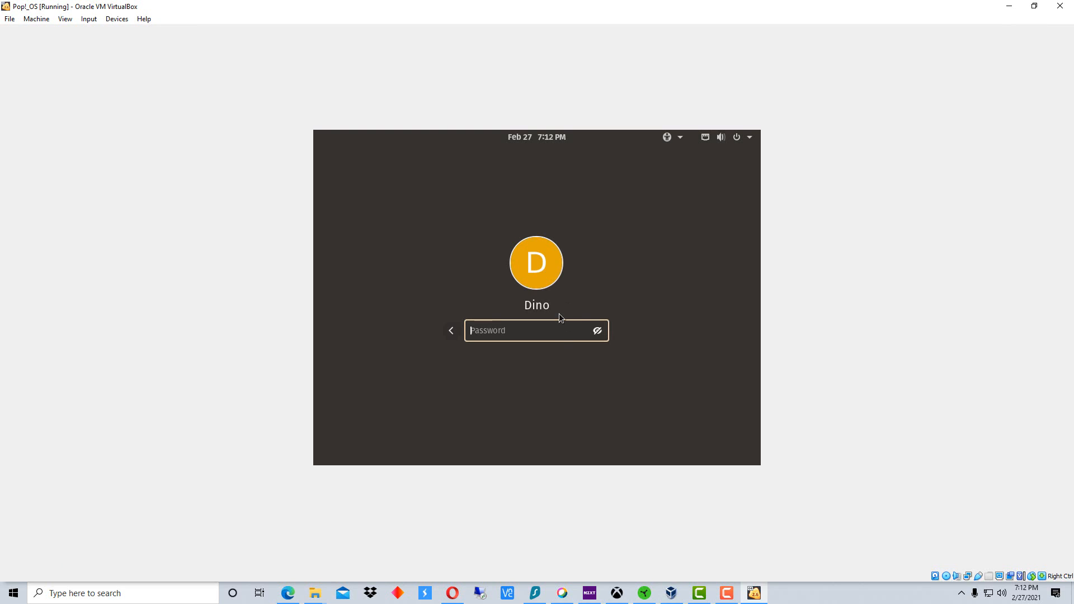
pyautogui.write('**********')
pyautogui.press('Return')
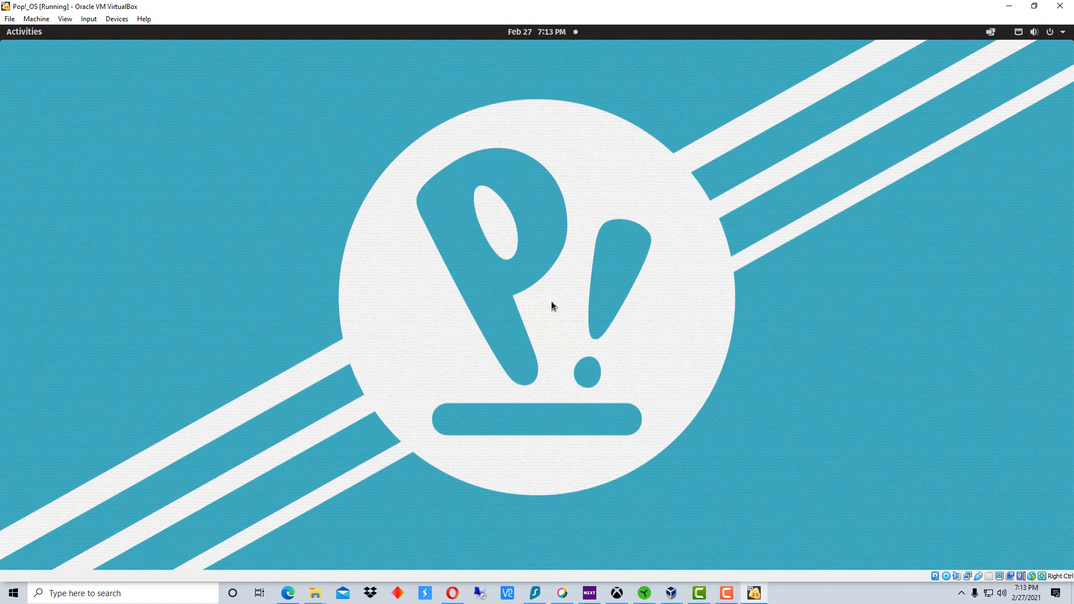
# Restore the virtual machine window to a smaller size and maximize it again to check the guest display's resizing
pyautogui.click(1035, 6)
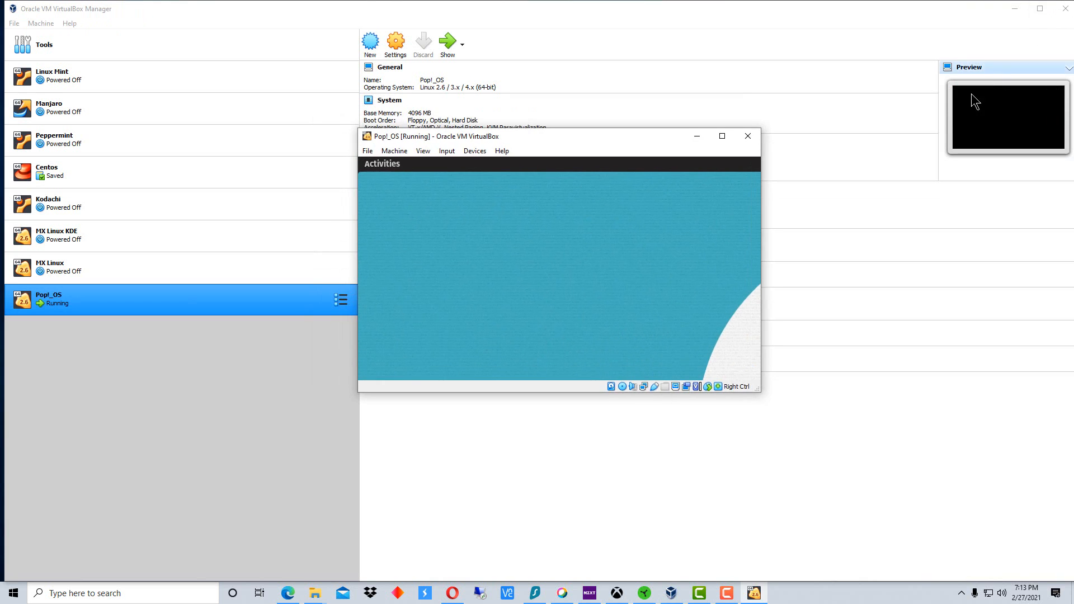
pyautogui.click(721, 137)
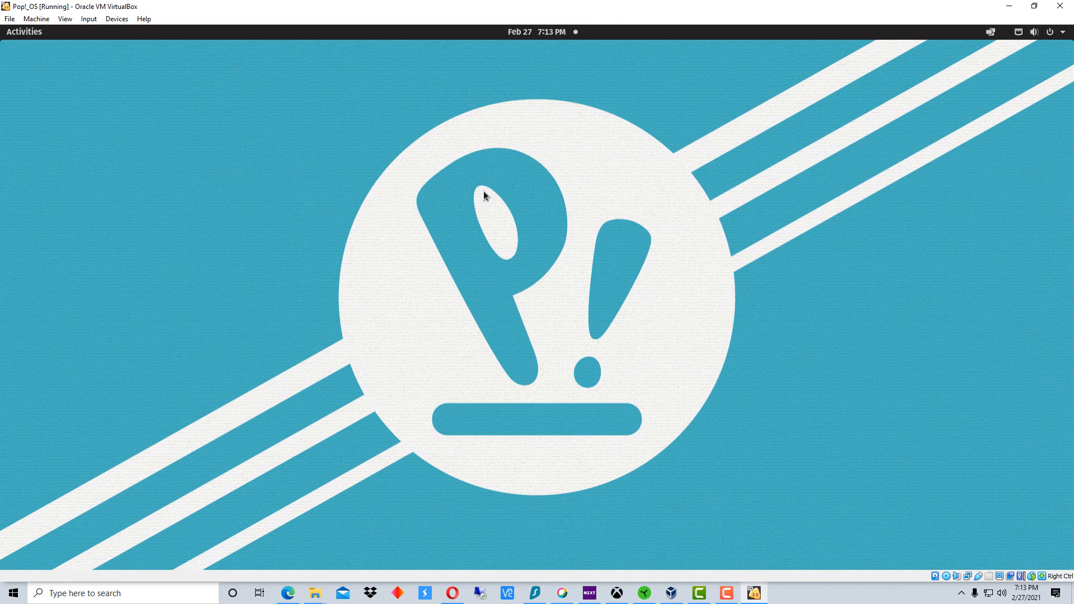
# Open a Terminal window from the Activities overview
pyautogui.click(28, 31)
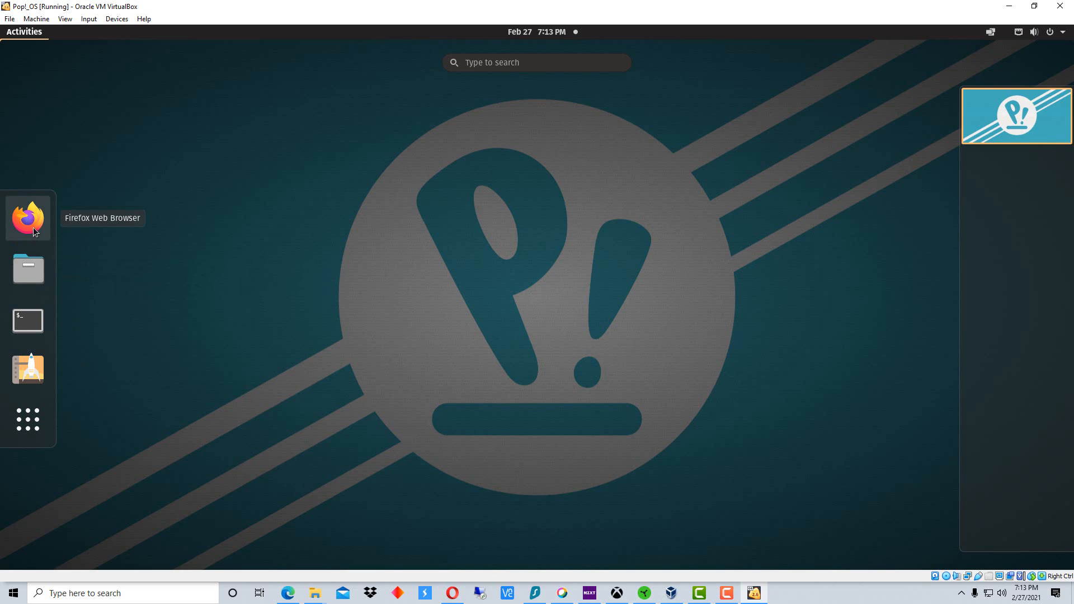
pyautogui.click(24, 330)
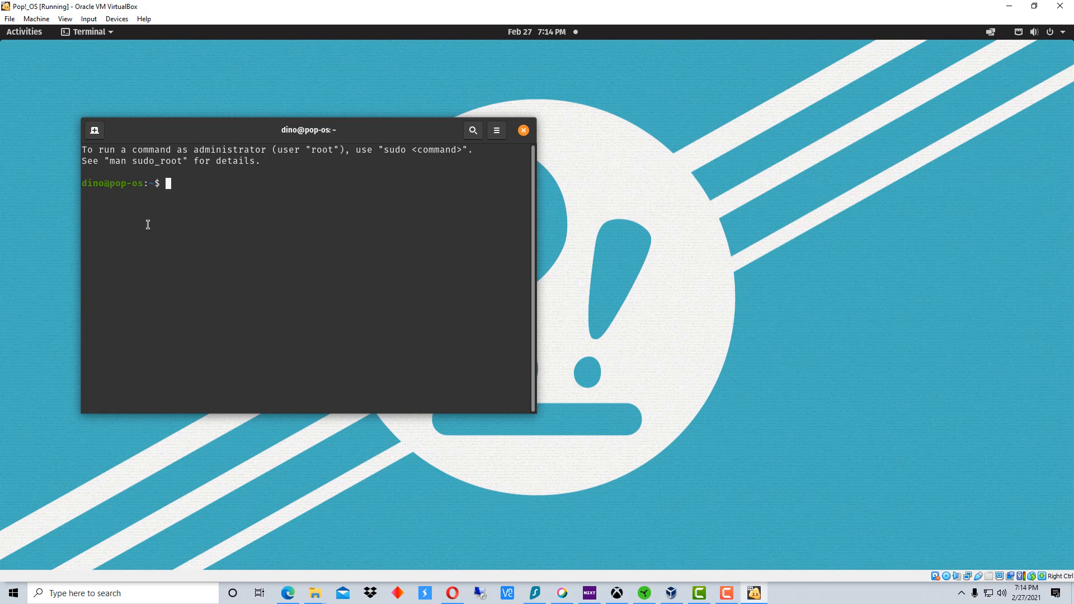
# Look through the Office folder in the full application list, and view the Displays page in Settings before closing it
pyautogui.click(22, 35)
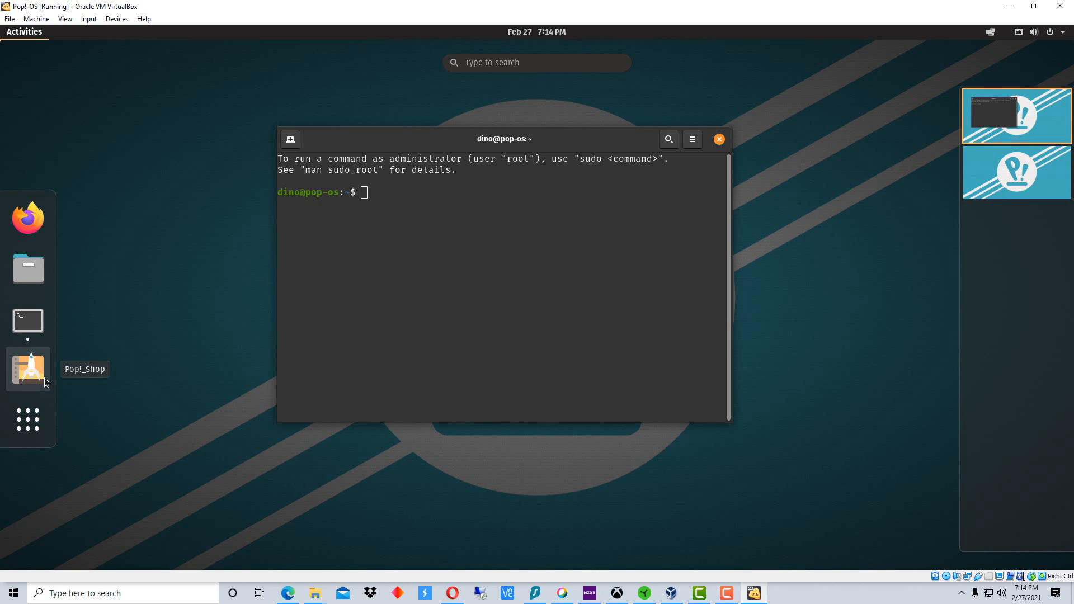
pyautogui.click(32, 431)
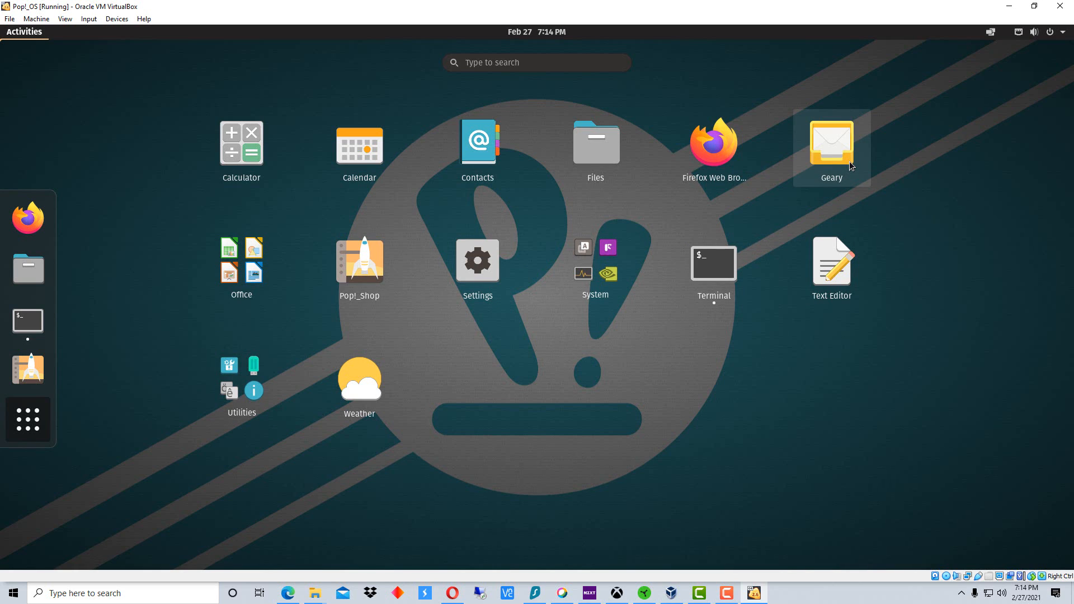
pyautogui.click(249, 296)
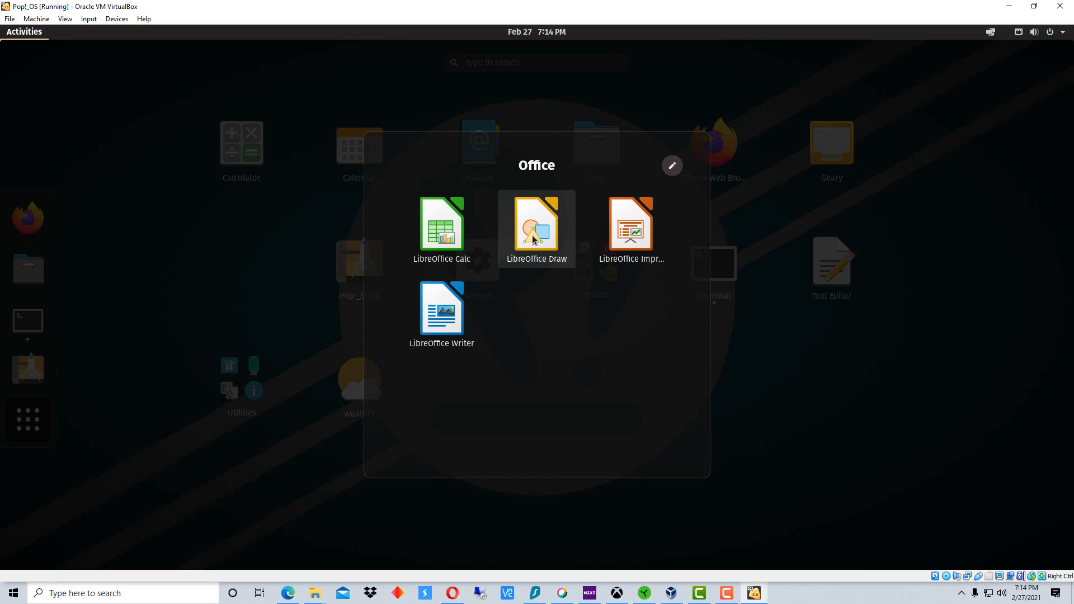
pyautogui.click(754, 334)
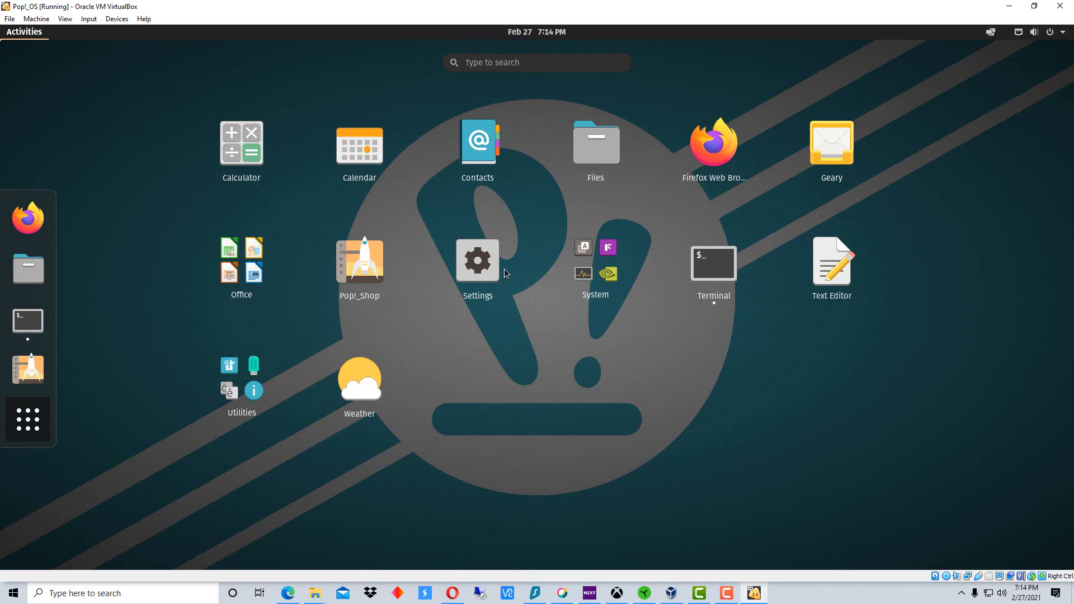
pyautogui.click(486, 267)
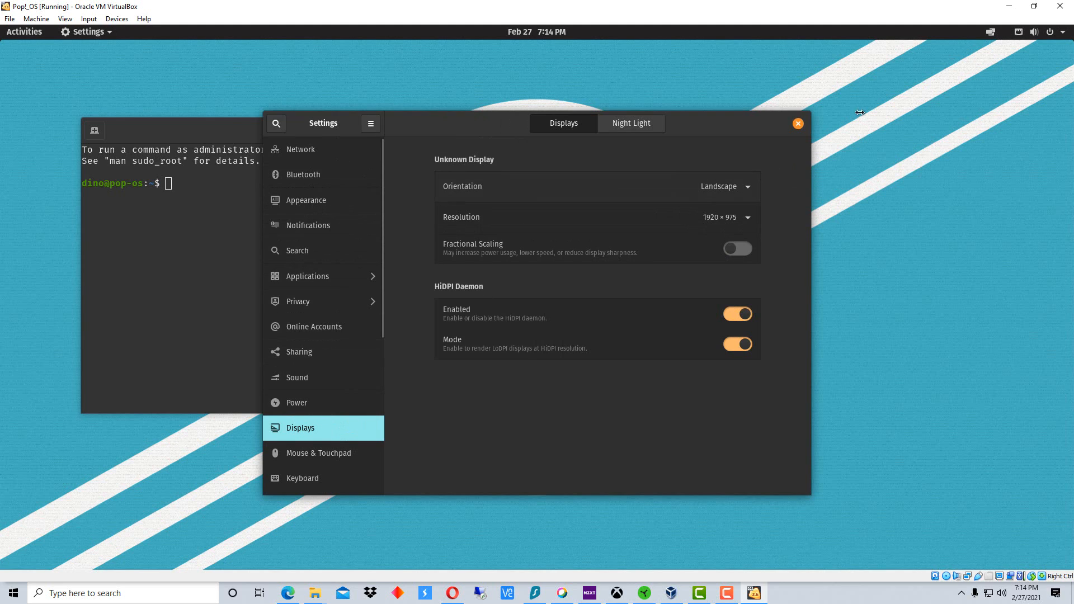
pyautogui.click(798, 124)
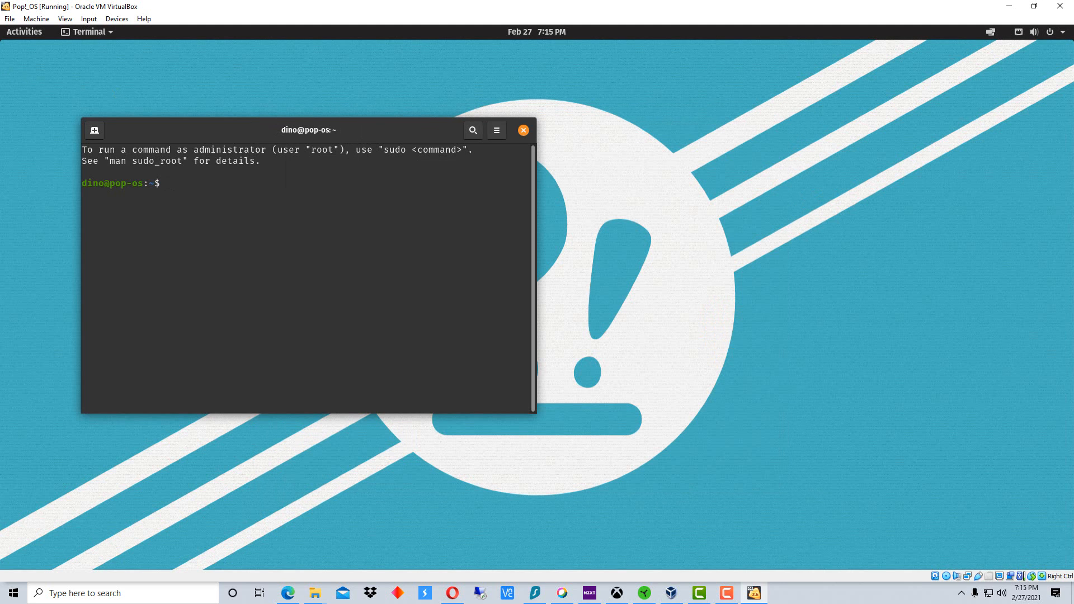
# Look through the Utilities folder in the full application list, and view the forecast in Weather before closing it
pyautogui.click(24, 31)
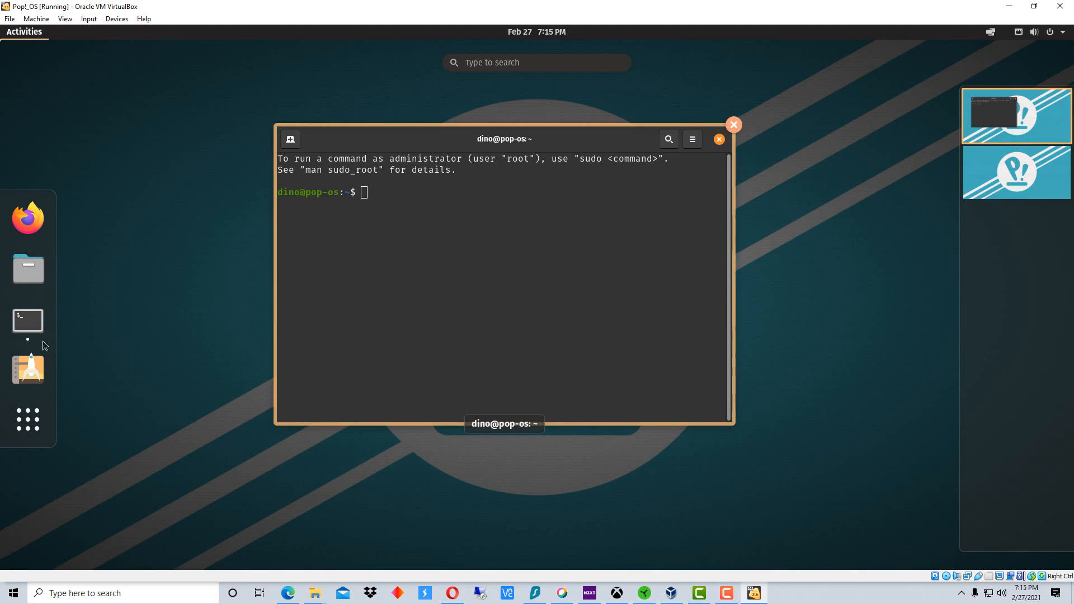
pyautogui.click(28, 419)
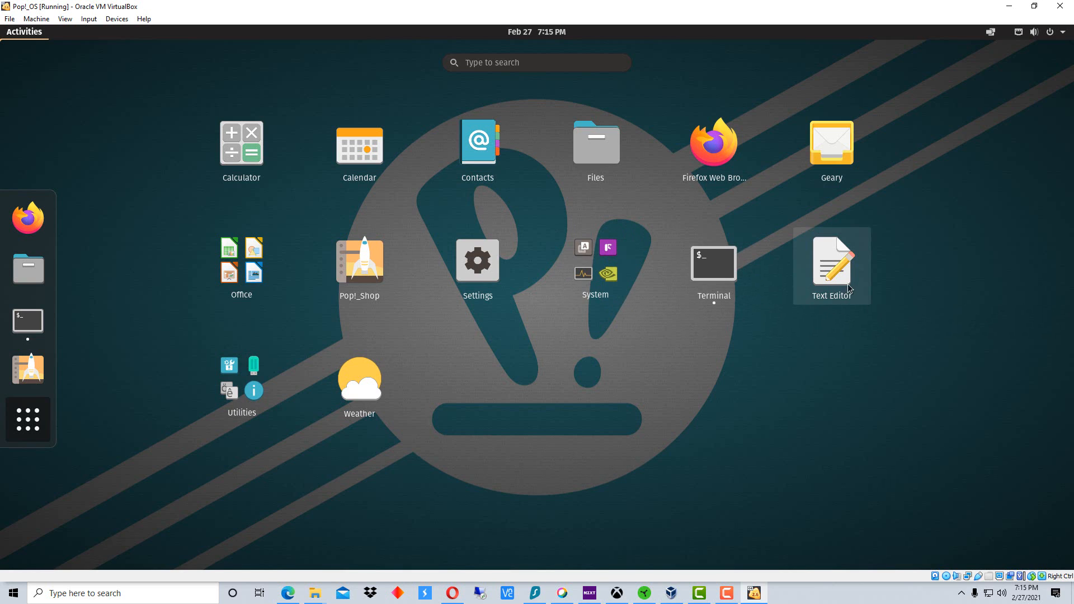
pyautogui.click(250, 395)
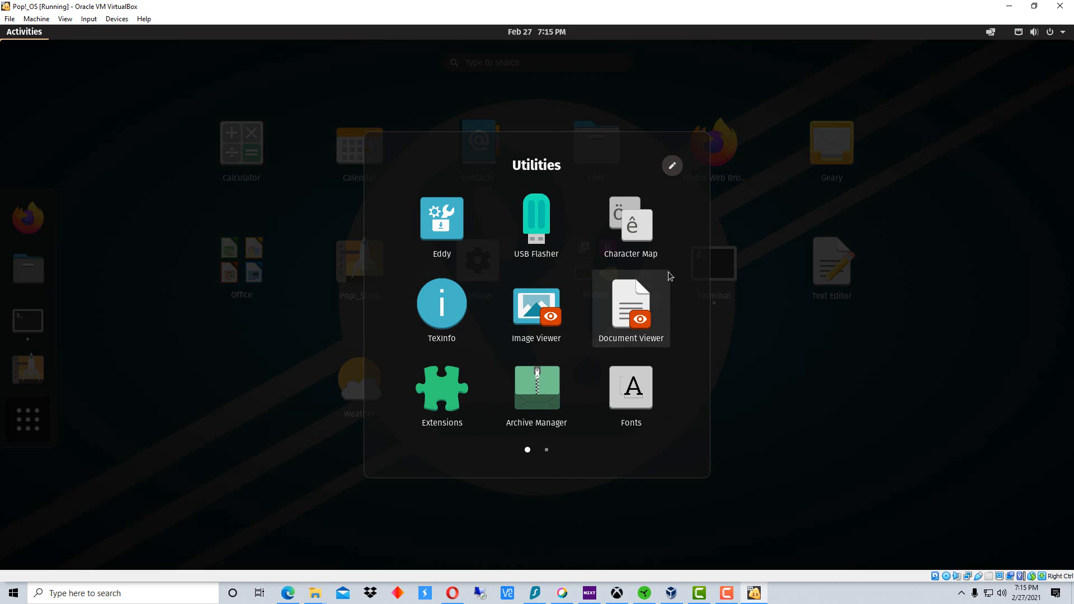
pyautogui.click(762, 431)
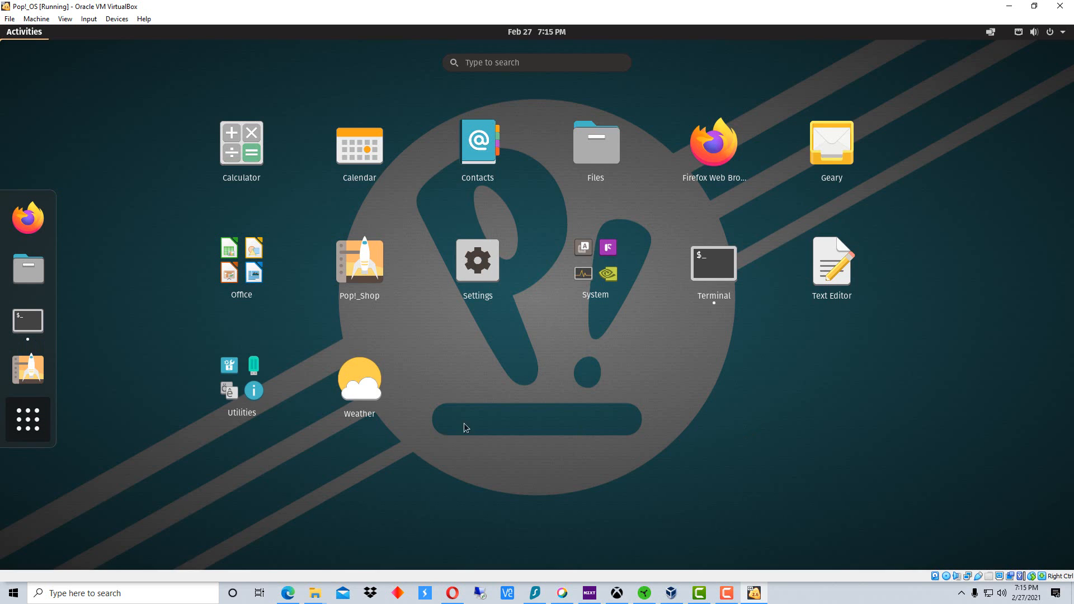
pyautogui.click(367, 396)
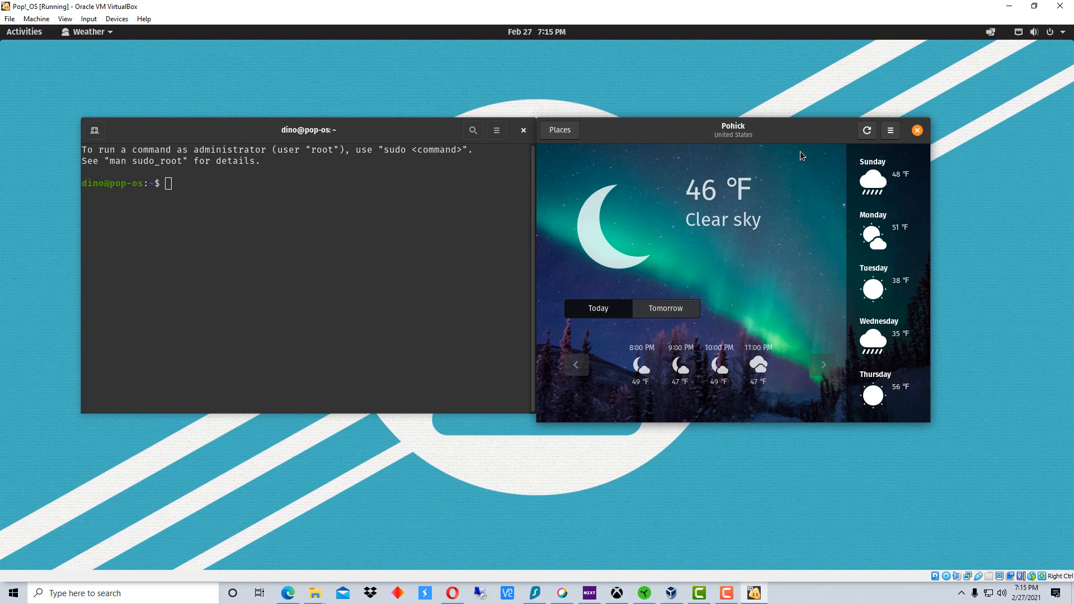
pyautogui.click(918, 131)
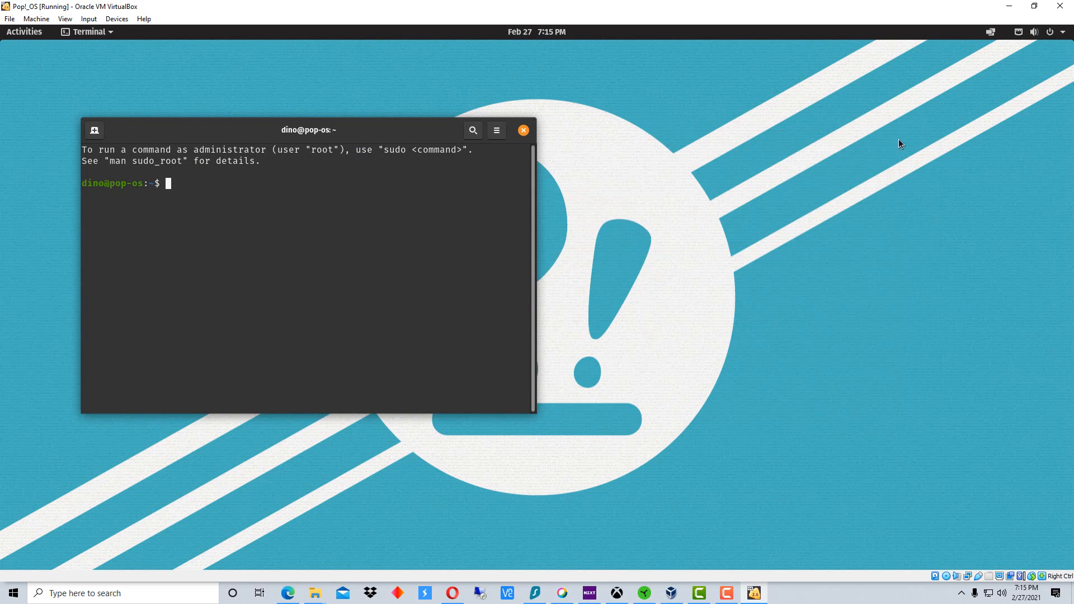
# Bring up the Activities overview with the Terminal window still open
pyautogui.click(10, 35)
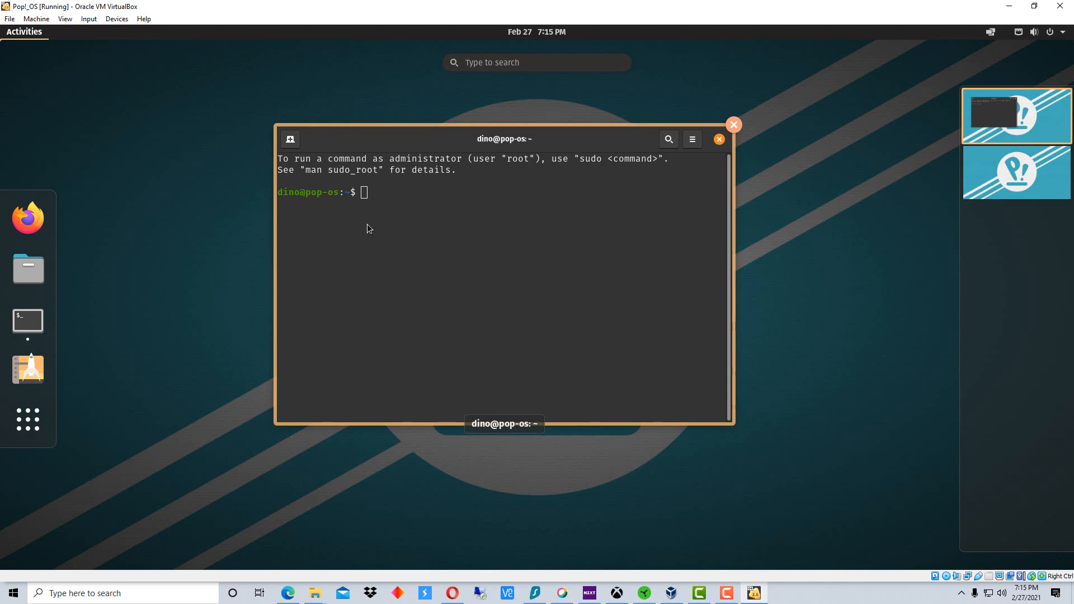